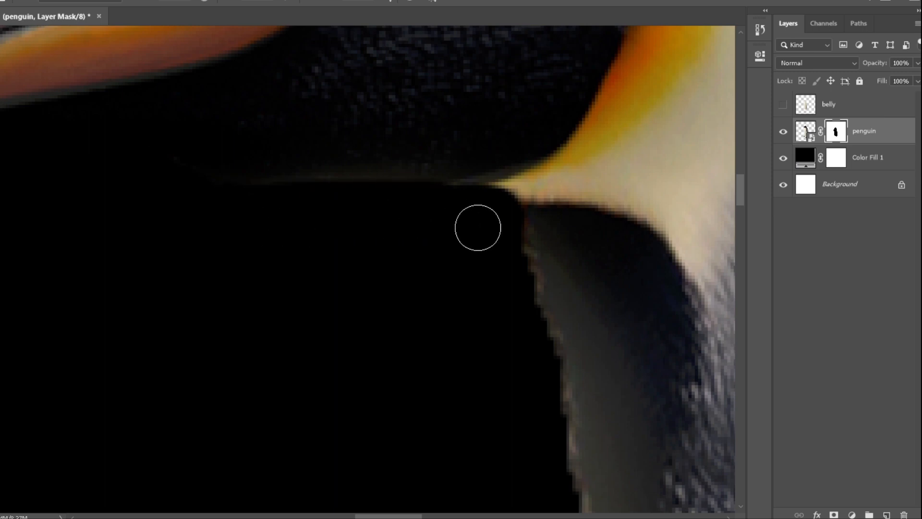
Clean up the penguin layer mask under the beak and along the cut belly edge, and hide Color Fill 1
{"action": "scroll", "coordinate": [478, 226], "scroll_direction": "down", "scroll_amount": 2}
{"action": "left_click_drag", "start_coordinate": [471, 269], "coordinate": [291, 174]}
{"action": "scroll", "coordinate": [296, 180], "scroll_direction": "up", "scroll_amount": 1}
{"action": "left_click_drag", "start_coordinate": [384, 447], "coordinate": [396, 87]}
{"action": "mouse_move", "coordinate": [397, 91]}
{"action": "left_mouse_down"}
{"action": "mouse_move", "coordinate": [436, 327]}
{"action": "mouse_move", "coordinate": [391, 197]}
{"action": "left_mouse_up"}
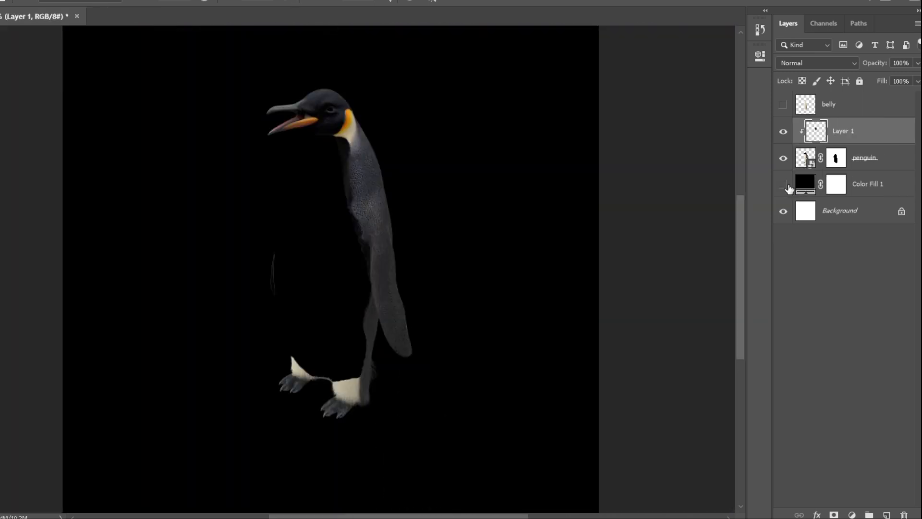
{"action": "left_click", "coordinate": [783, 184]}
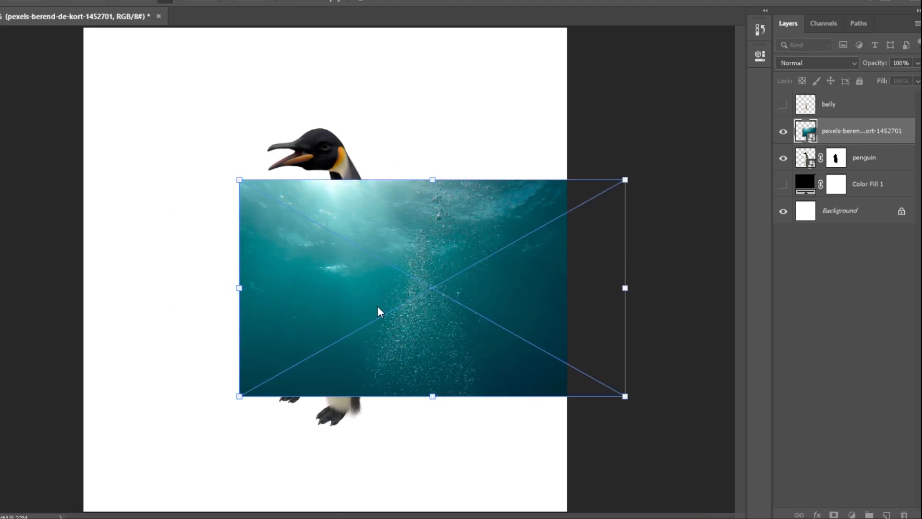
Warp the placed underwater photo so its near edge bulges outward like the penguin's belly
{"action": "left_click", "coordinate": [377, 308]}
{"action": "left_click_drag", "start_coordinate": [239, 180], "coordinate": [262, 187]}
{"action": "left_click_drag", "start_coordinate": [239, 324], "coordinate": [232, 323]}
{"action": "left_click_drag", "start_coordinate": [340, 210], "coordinate": [308, 214]}
{"action": "left_click_drag", "start_coordinate": [239, 396], "coordinate": [261, 401]}
{"action": "left_click_drag", "start_coordinate": [224, 253], "coordinate": [240, 248]}
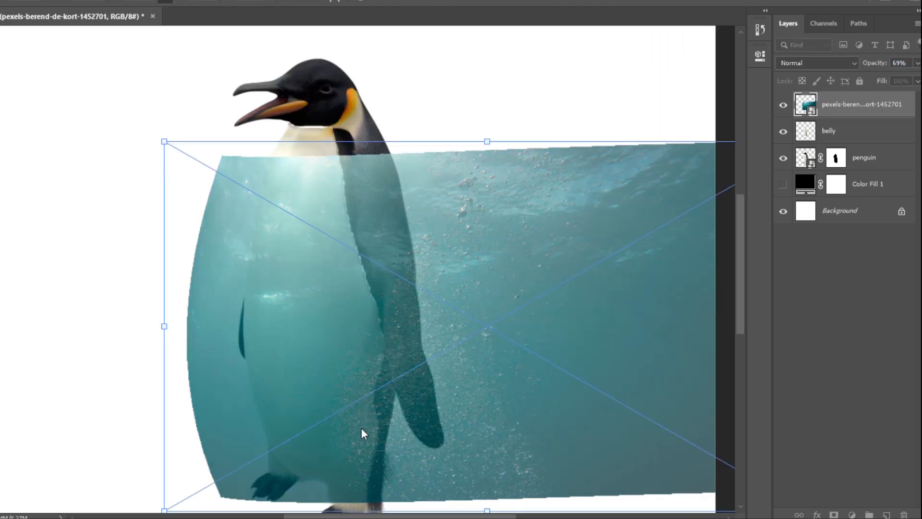
Fit the underwater photo's warped edge to the belly outline, apply the warp and set the layer opacity to 100%
{"action": "left_click_drag", "start_coordinate": [192, 305], "coordinate": [241, 300]}
{"action": "left_click_drag", "start_coordinate": [220, 497], "coordinate": [283, 465]}
{"action": "left_click_drag", "start_coordinate": [243, 331], "coordinate": [233, 331]}
{"action": "left_click_drag", "start_coordinate": [372, 274], "coordinate": [350, 273]}
{"action": "left_click_drag", "start_coordinate": [350, 174], "coordinate": [327, 169]}
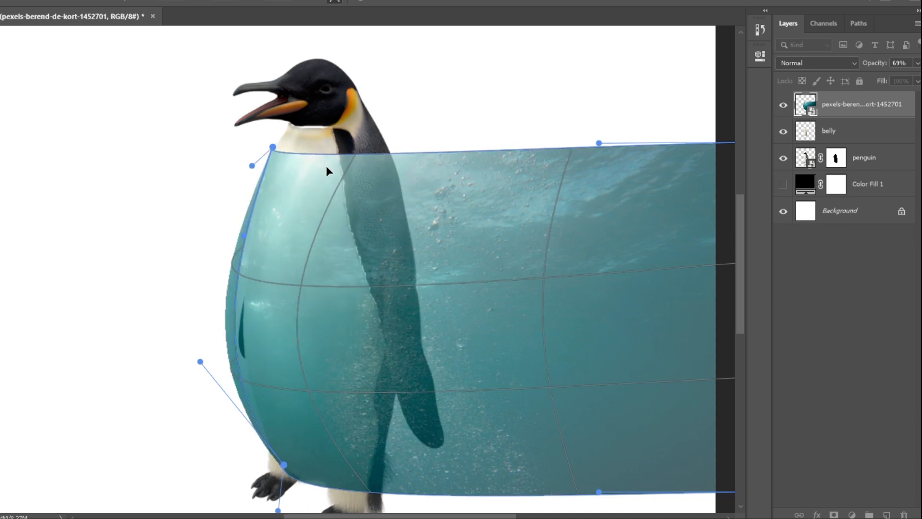
{"action": "left_click_drag", "start_coordinate": [227, 331], "coordinate": [240, 331]}
{"action": "key", "text": "Return"}
{"action": "key", "text": "0"}
Hide the belly layer and mask the underwater photo to the belly's shape
{"action": "left_click", "coordinate": [783, 131]}
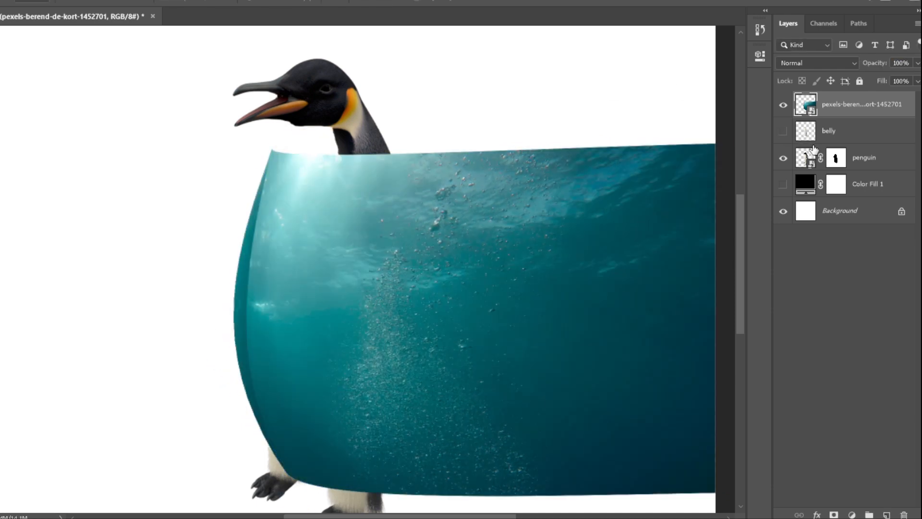
{"action": "left_click", "coordinate": [805, 131], "text": "ctrl"}
{"action": "left_click", "coordinate": [833, 514]}
Move the underwater photo layer beneath the penguin layer and brush its mask along the lower belly edge beside the flipper
{"action": "scroll", "coordinate": [268, 243], "scroll_direction": "up", "scroll_amount": 5}
{"action": "key", "text": "b"}
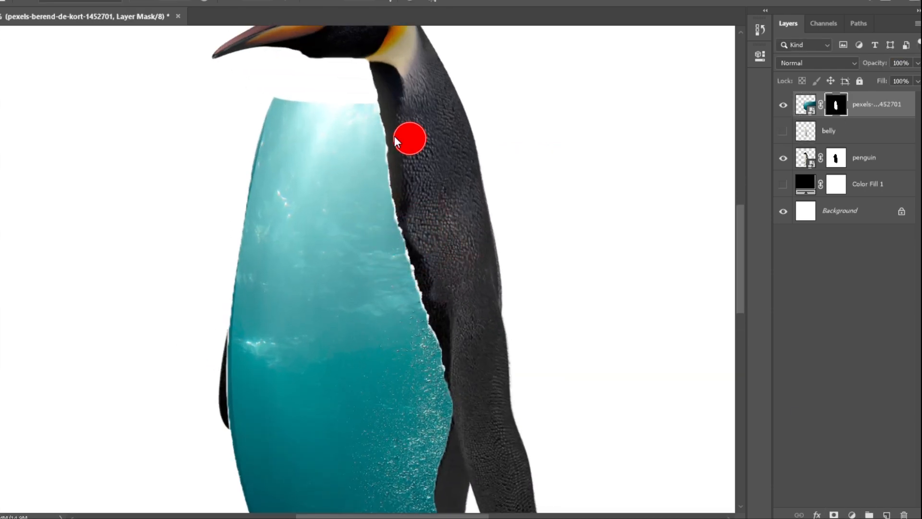
{"action": "left_click_drag", "start_coordinate": [805, 104], "coordinate": [805, 170]}
{"action": "left_click", "coordinate": [830, 156]}
{"action": "scroll", "coordinate": [375, 132], "scroll_direction": "down", "scroll_amount": 2}
{"action": "left_click_drag", "start_coordinate": [436, 478], "coordinate": [475, 416]}
{"action": "scroll", "coordinate": [294, 297], "scroll_direction": "up", "scroll_amount": 6}
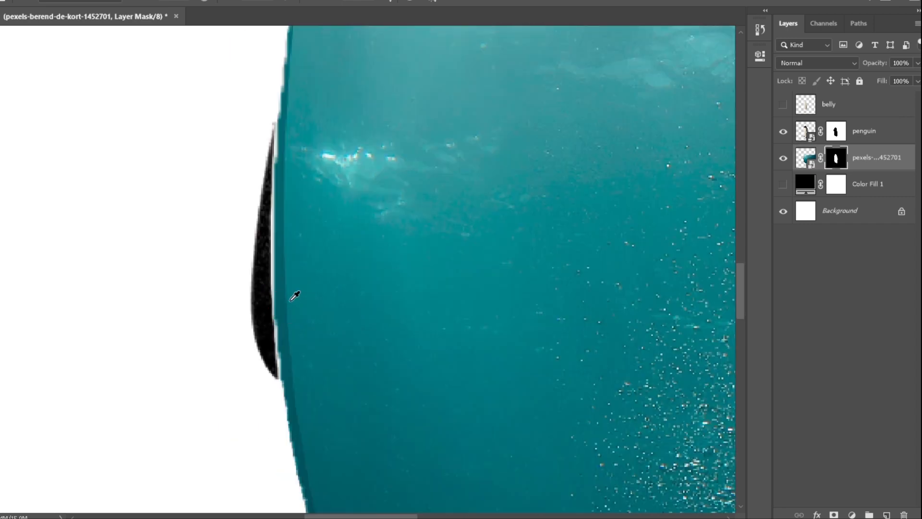
{"action": "scroll", "coordinate": [317, 158], "scroll_direction": "down", "scroll_amount": 6}
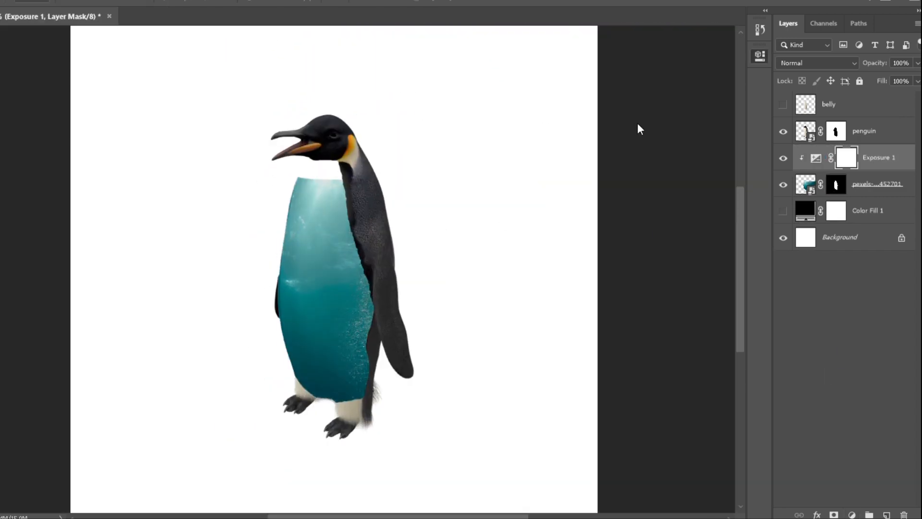
Invert the Exposure 1 mask to black and brush the darkening back in over the belly's sides and lower part
{"action": "key", "text": "ctrl+i"}
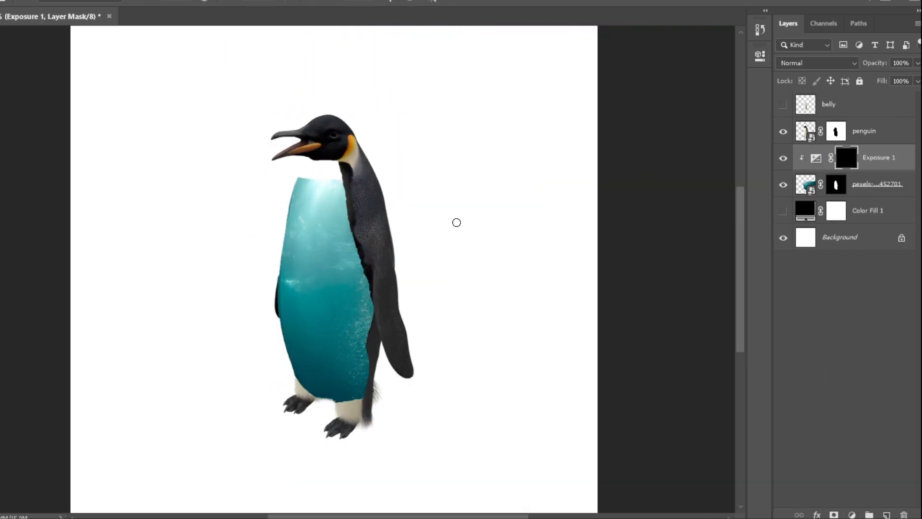
{"action": "scroll", "coordinate": [456, 220], "scroll_direction": "up", "scroll_amount": 2}
{"action": "scroll", "coordinate": [390, 208], "scroll_direction": "down", "scroll_amount": 2}
{"action": "mouse_move", "coordinate": [359, 187]}
{"action": "left_mouse_down"}
{"action": "mouse_move", "coordinate": [405, 279]}
{"action": "mouse_move", "coordinate": [355, 449]}
{"action": "mouse_move", "coordinate": [279, 400]}
{"action": "mouse_move", "coordinate": [341, 345]}
{"action": "mouse_move", "coordinate": [381, 221]}
{"action": "mouse_move", "coordinate": [348, 215]}
{"action": "mouse_move", "coordinate": [317, 408]}
{"action": "mouse_move", "coordinate": [263, 287]}
{"action": "mouse_move", "coordinate": [229, 303]}
{"action": "mouse_move", "coordinate": [366, 114]}
{"action": "mouse_move", "coordinate": [324, 144]}
{"action": "mouse_move", "coordinate": [331, 330]}
{"action": "mouse_move", "coordinate": [345, 231]}
{"action": "mouse_move", "coordinate": [341, 313]}
{"action": "mouse_move", "coordinate": [381, 267]}
{"action": "left_mouse_up"}
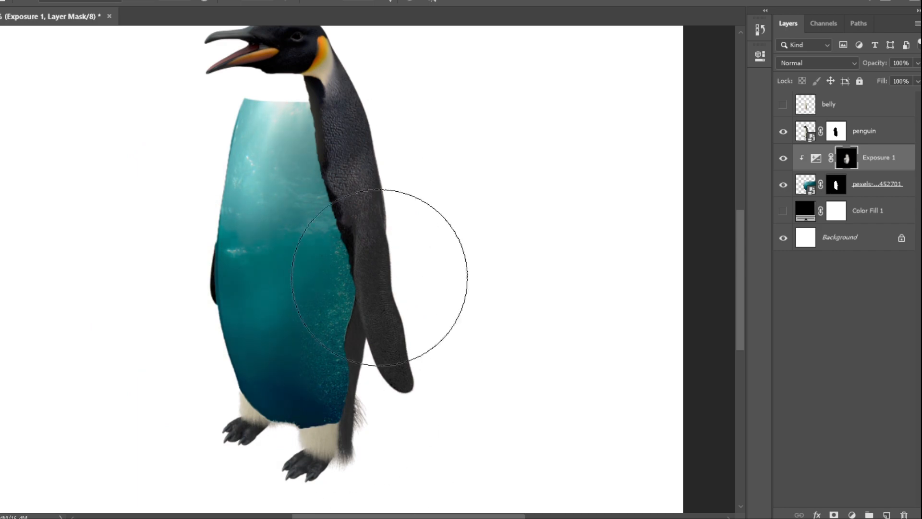
{"action": "key", "text": "ctrl+0"}
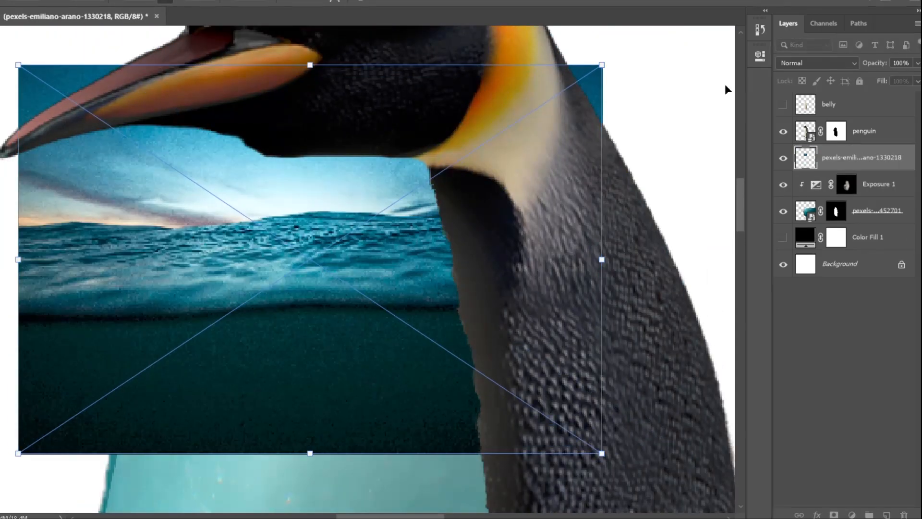
Position and warp the ocean surface photo so the waterline curves across the open neck beneath the beak
{"action": "left_click_drag", "start_coordinate": [322, 245], "coordinate": [356, 216]}
{"action": "left_click_drag", "start_coordinate": [50, 34], "coordinate": [230, 28]}
{"action": "left_click_drag", "start_coordinate": [52, 302], "coordinate": [56, 222]}
{"action": "left_click_drag", "start_coordinate": [380, 197], "coordinate": [382, 223]}
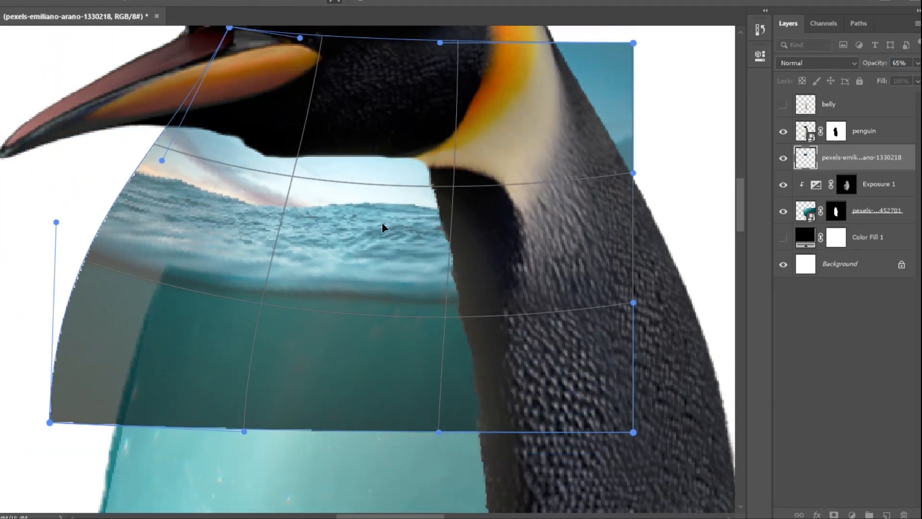
{"action": "left_click_drag", "start_coordinate": [439, 42], "coordinate": [413, 103]}
{"action": "left_click_drag", "start_coordinate": [300, 38], "coordinate": [276, 120]}
{"action": "left_click_drag", "start_coordinate": [229, 28], "coordinate": [226, 41]}
{"action": "key", "text": "Return"}
Add a black mask to the ocean surface photo and reveal only a wave strip across the belly's upper opening
{"action": "left_click", "coordinate": [833, 514], "text": "alt"}
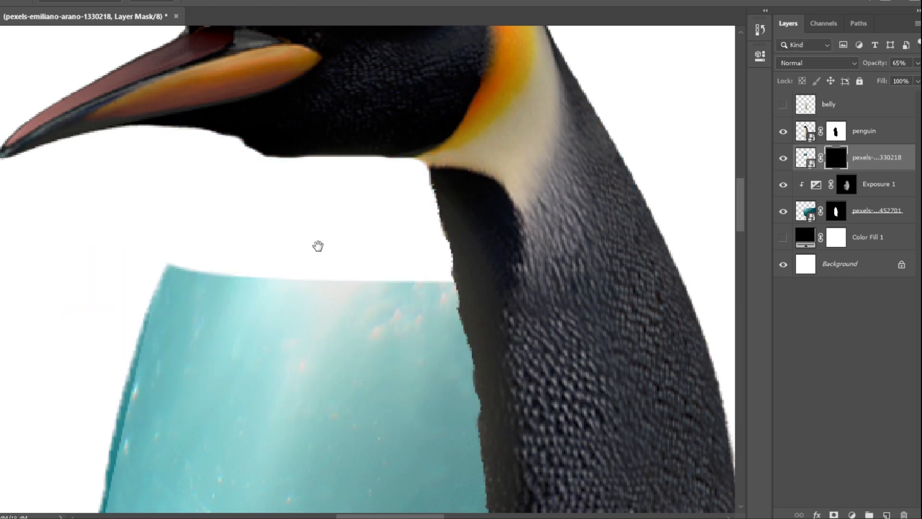
{"action": "key", "text": "bracketleft"}
{"action": "key", "text": "bracketleft"}
{"action": "key", "text": "bracketleft"}
{"action": "key", "text": "bracketleft"}
{"action": "mouse_move", "coordinate": [188, 268]}
{"action": "left_mouse_down"}
{"action": "mouse_move", "coordinate": [365, 290]}
{"action": "mouse_move", "coordinate": [233, 299]}
{"action": "mouse_move", "coordinate": [461, 291]}
{"action": "mouse_move", "coordinate": [308, 267]}
{"action": "left_mouse_up"}
{"action": "scroll", "coordinate": [240, 249], "scroll_direction": "up", "scroll_amount": 2}
{"action": "mouse_move", "coordinate": [148, 329]}
{"action": "left_mouse_down"}
{"action": "mouse_move", "coordinate": [175, 350]}
{"action": "mouse_move", "coordinate": [350, 370]}
{"action": "mouse_move", "coordinate": [504, 336]}
{"action": "left_mouse_up"}
{"action": "scroll", "coordinate": [261, 212], "scroll_direction": "up", "scroll_amount": 1}
{"action": "left_click_drag", "start_coordinate": [351, 238], "coordinate": [278, 237]}
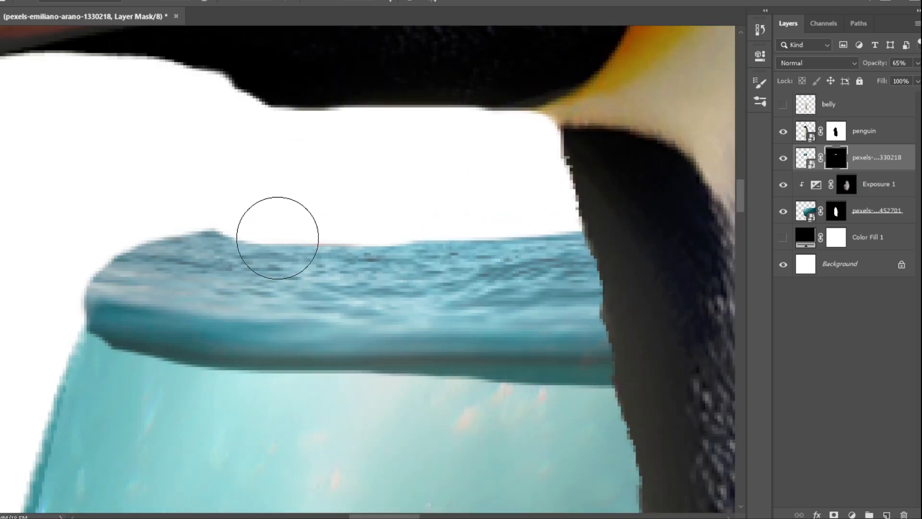
Brush the ocean surface mask to blend the dark band beneath the waves into the underwater photo
{"action": "scroll", "coordinate": [312, 244], "scroll_direction": "down", "scroll_amount": 2}
{"action": "scroll", "coordinate": [259, 288], "scroll_direction": "up", "scroll_amount": 1}
{"action": "scroll", "coordinate": [231, 345], "scroll_direction": "up", "scroll_amount": 1}
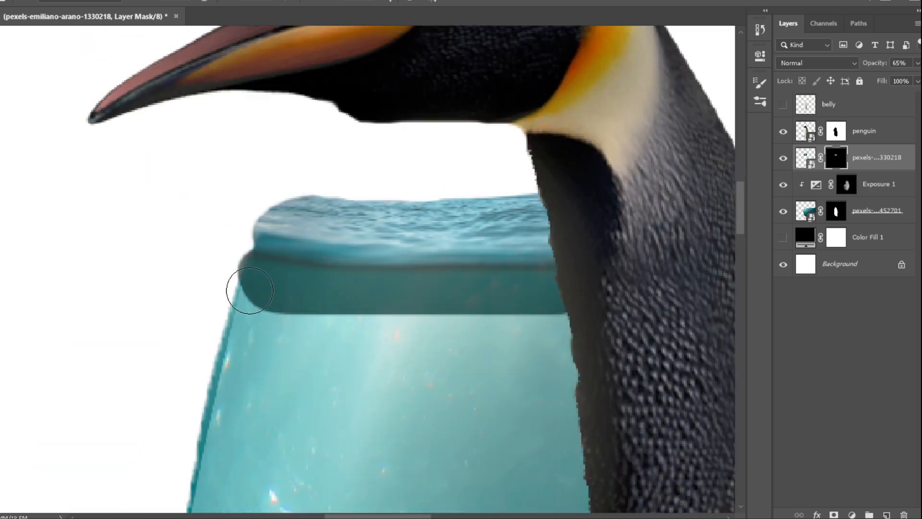
{"action": "mouse_move", "coordinate": [243, 290]}
{"action": "left_mouse_down"}
{"action": "mouse_move", "coordinate": [290, 333]}
{"action": "mouse_move", "coordinate": [455, 329]}
{"action": "left_mouse_up"}
{"action": "left_click_drag", "start_coordinate": [455, 330], "coordinate": [429, 350]}
{"action": "key", "text": "ctrl+0"}
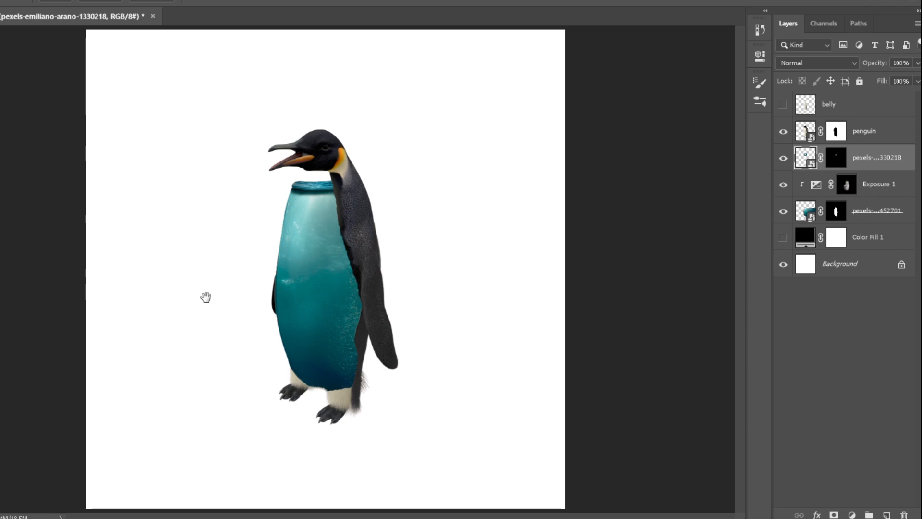
Add a new layer clipped to the ocean surface photo and shade the end of the wave strip
{"action": "scroll", "coordinate": [324, 181], "scroll_direction": "up", "scroll_amount": 5}
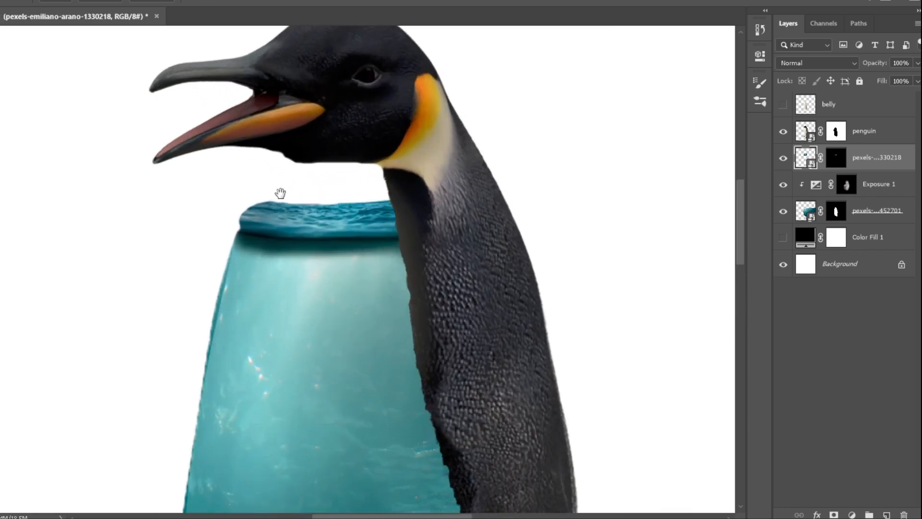
{"action": "key", "text": "ctrl+shift+alt+n"}
{"action": "key", "text": "ctrl+alt+g"}
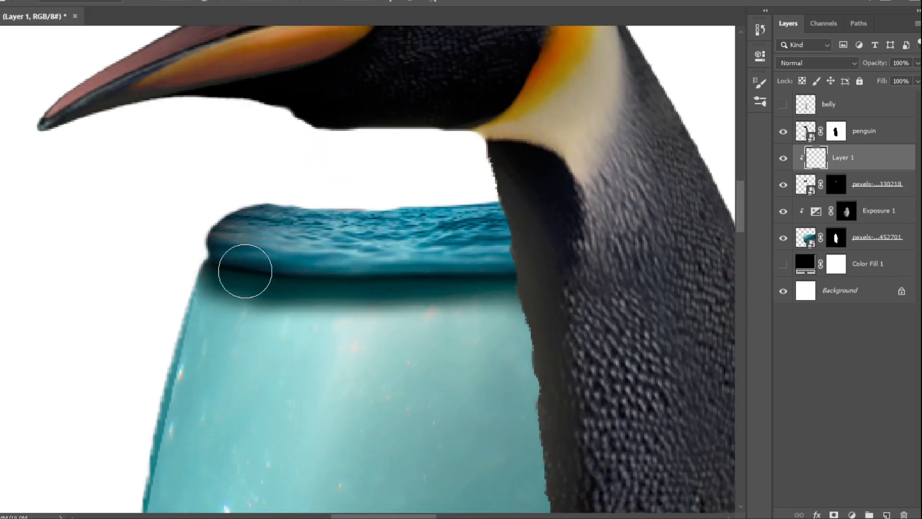
Fade the dark underside of the wave strip by brushing the ocean surface mask with a larger brush
{"action": "left_click", "coordinate": [840, 192]}
{"action": "mouse_move", "coordinate": [190, 282]}
{"action": "left_mouse_down"}
{"action": "mouse_move", "coordinate": [348, 325]}
{"action": "mouse_move", "coordinate": [258, 326]}
{"action": "mouse_move", "coordinate": [419, 341]}
{"action": "left_mouse_up"}
{"action": "key", "text": "bracketright"}
{"action": "key", "text": "bracketright"}
{"action": "key", "text": "bracketright"}
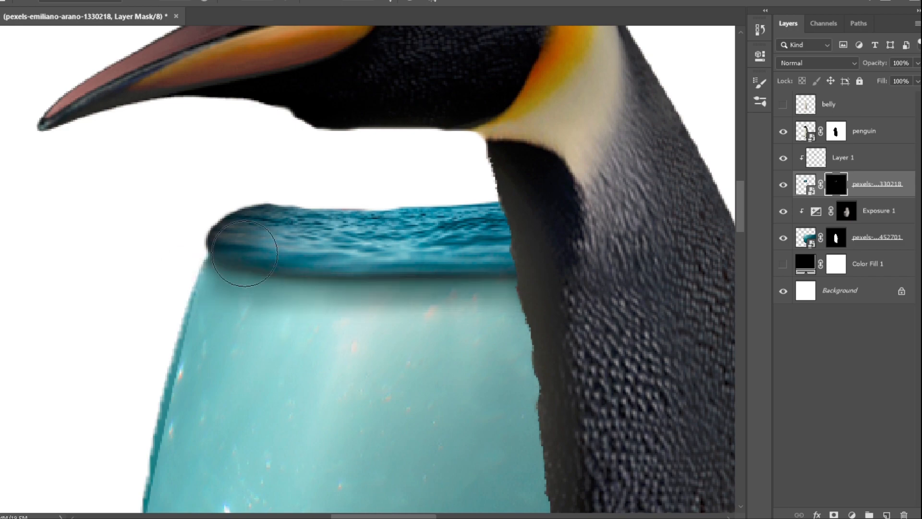
Add a mask to Layer 1, soften the wave shading with the brush and save the document
{"action": "left_click", "coordinate": [849, 158]}
{"action": "left_click", "coordinate": [834, 514]}
{"action": "left_click_drag", "start_coordinate": [277, 239], "coordinate": [292, 228]}
{"action": "scroll", "coordinate": [237, 202], "scroll_direction": "down", "scroll_amount": 3}
{"action": "key", "text": "ctrl+s"}
Brush the underwater photo's mask along the belly's outer edge to smooth its jagged contour
{"action": "left_click", "coordinate": [836, 237]}
{"action": "scroll", "coordinate": [140, 243], "scroll_direction": "up", "scroll_amount": 3}
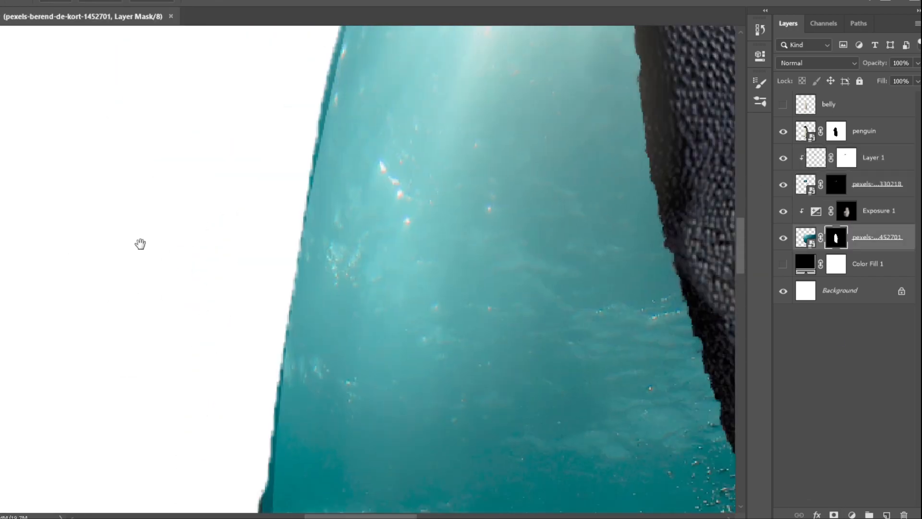
{"action": "left_click_drag", "start_coordinate": [140, 243], "coordinate": [149, 384]}
{"action": "scroll", "coordinate": [240, 268], "scroll_direction": "down", "scroll_amount": 2}
{"action": "right_click", "coordinate": [261, 156], "text": "alt"}
{"action": "scroll", "coordinate": [255, 157], "scroll_direction": "up", "scroll_amount": 2}
{"action": "left_click_drag", "start_coordinate": [341, 150], "coordinate": [298, 360]}
{"action": "left_click_drag", "start_coordinate": [298, 408], "coordinate": [308, 96]}
{"action": "left_click_drag", "start_coordinate": [315, 36], "coordinate": [304, 154]}
{"action": "mouse_move", "coordinate": [316, 348]}
{"action": "left_mouse_down"}
{"action": "mouse_move", "coordinate": [317, 97]}
{"action": "mouse_move", "coordinate": [299, 10]}
{"action": "left_mouse_up"}
{"action": "left_click_drag", "start_coordinate": [383, 415], "coordinate": [309, 157]}
{"action": "scroll", "coordinate": [274, 222], "scroll_direction": "down", "scroll_amount": 3}
{"action": "scroll", "coordinate": [266, 264], "scroll_direction": "up", "scroll_amount": 2}
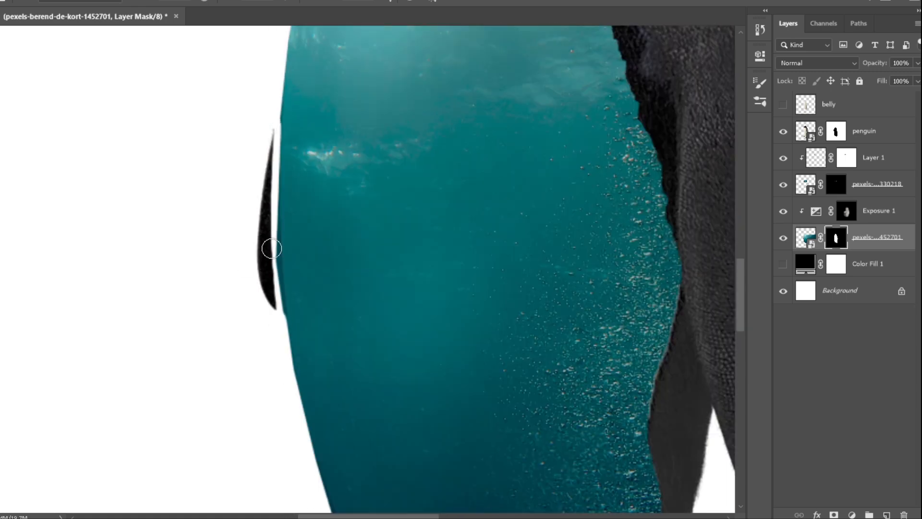
Add a new layer above Color Fill 1 and paint black to fill the gap between the small far flipper and the belly
{"action": "left_click", "coordinate": [808, 263]}
{"action": "left_click", "coordinate": [886, 515]}
{"action": "scroll", "coordinate": [293, 146], "scroll_direction": "up", "scroll_amount": 2}
{"action": "left_click_drag", "start_coordinate": [277, 120], "coordinate": [274, 136]}
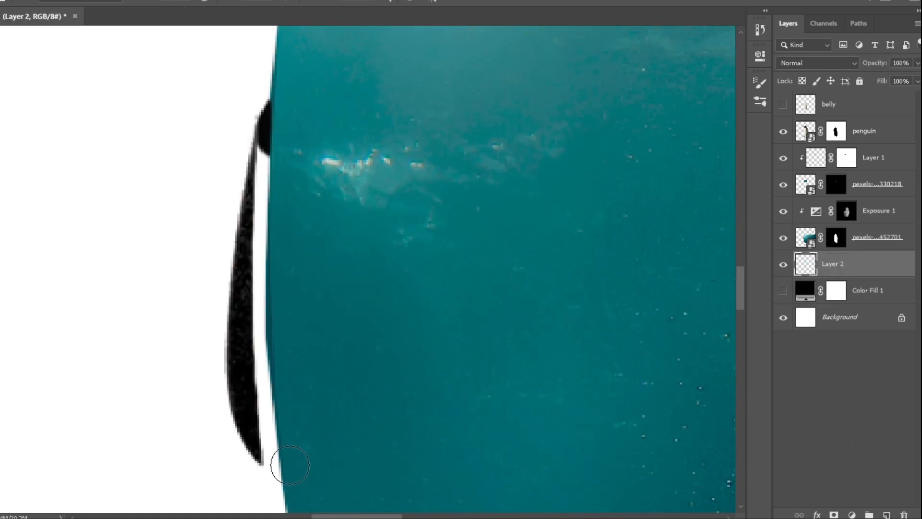
{"action": "left_click", "coordinate": [280, 447], "text": "shift"}
{"action": "left_click_drag", "start_coordinate": [272, 216], "coordinate": [284, 417]}
{"action": "scroll", "coordinate": [524, 336], "scroll_direction": "down", "scroll_amount": 5}
{"action": "scroll", "coordinate": [336, 250], "scroll_direction": "up", "scroll_amount": 2}
{"action": "scroll", "coordinate": [325, 235], "scroll_direction": "down", "scroll_amount": 3}
{"action": "scroll", "coordinate": [369, 281], "scroll_direction": "up", "scroll_amount": 3}
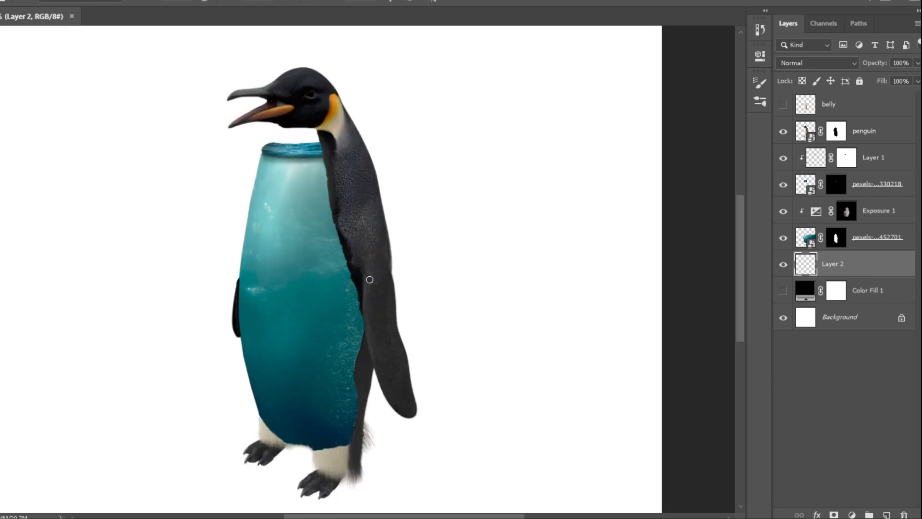
Add a new clipped layer above Exposure 1 and paint shading on the belly alongside the near wing
{"action": "left_click", "coordinate": [783, 238]}
{"action": "left_click", "coordinate": [783, 239]}
{"action": "left_click", "coordinate": [866, 219]}
{"action": "key", "text": "ctrl+shift+alt+n"}
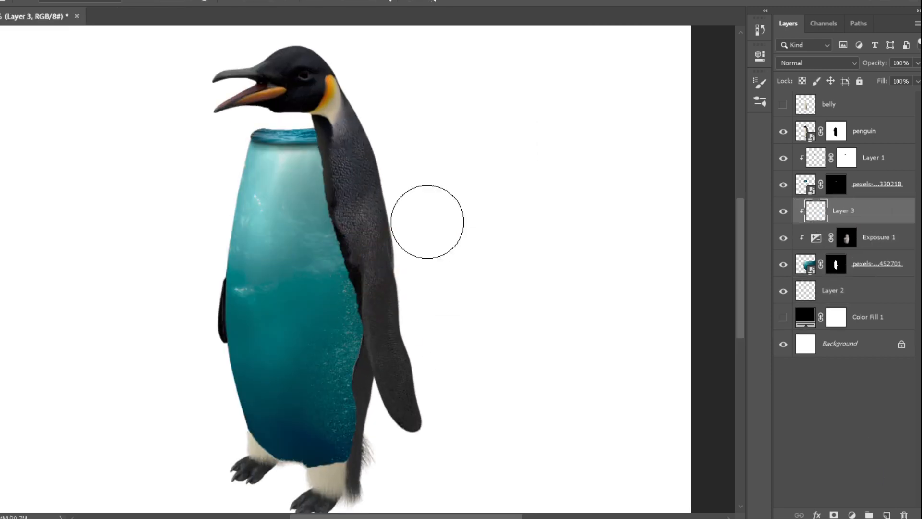
{"action": "mouse_move", "coordinate": [342, 166]}
{"action": "left_mouse_down"}
{"action": "mouse_move", "coordinate": [399, 300]}
{"action": "mouse_move", "coordinate": [379, 417]}
{"action": "mouse_move", "coordinate": [373, 239]}
{"action": "left_mouse_up"}
Add a mask to Layer 3 and brush back the shading over the belly to soften it
{"action": "left_click", "coordinate": [833, 515]}
{"action": "mouse_move", "coordinate": [189, 161]}
{"action": "left_mouse_down"}
{"action": "mouse_move", "coordinate": [200, 157]}
{"action": "mouse_move", "coordinate": [187, 162]}
{"action": "left_mouse_up"}
{"action": "left_click_drag", "start_coordinate": [315, 391], "coordinate": [309, 220]}
{"action": "left_click", "coordinate": [783, 212]}
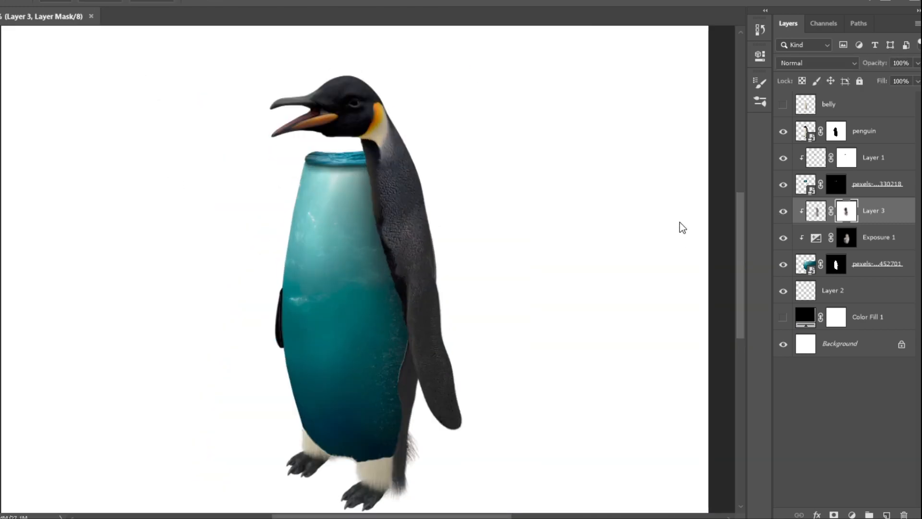
{"action": "key", "text": "ctrl+0"}
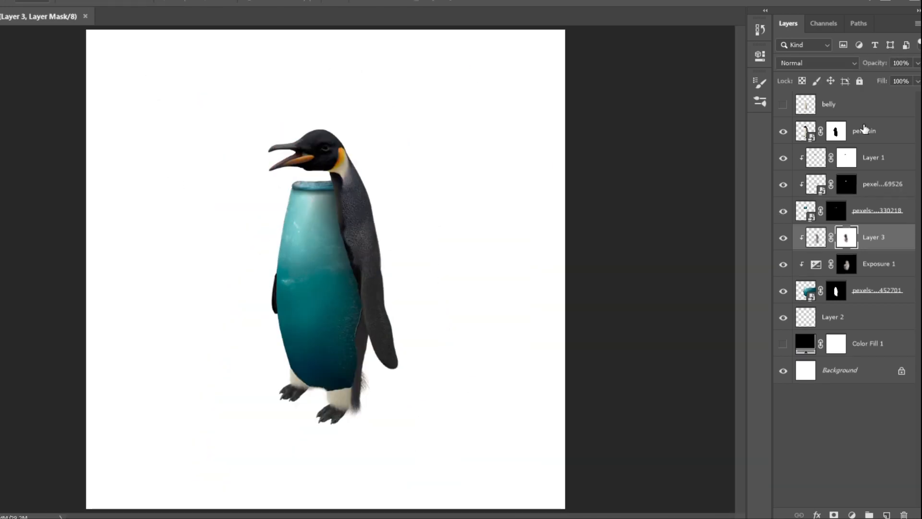
Group the layers from penguin down to Layer 2 into a group named Penguin
{"action": "left_click", "coordinate": [864, 131]}
{"action": "left_click", "coordinate": [832, 290], "text": "shift"}
{"action": "key", "text": "ctrl+g"}
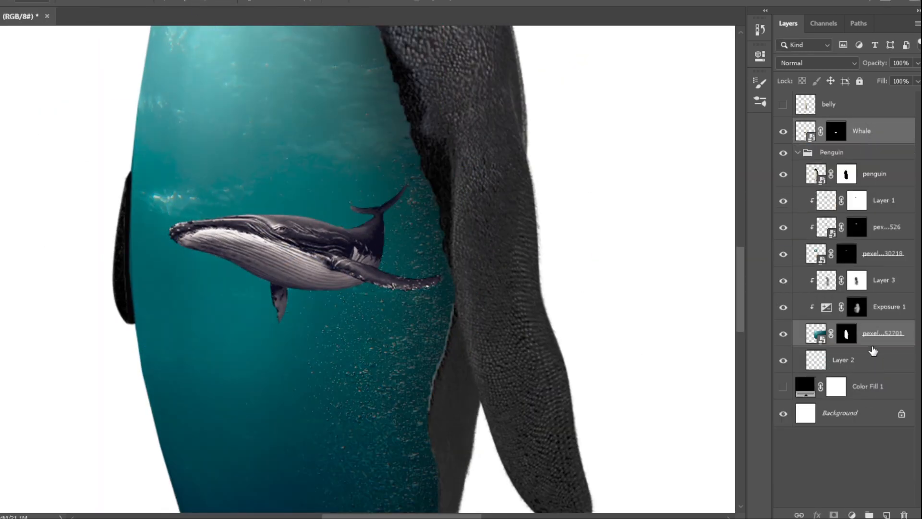
Duplicate the underwater photo above the Whale layer, clip it to the whale and try the Multiply and Overlay blend modes
{"action": "left_click_drag", "start_coordinate": [819, 337], "coordinate": [869, 112]}
{"action": "key", "text": "ctrl+alt+g"}
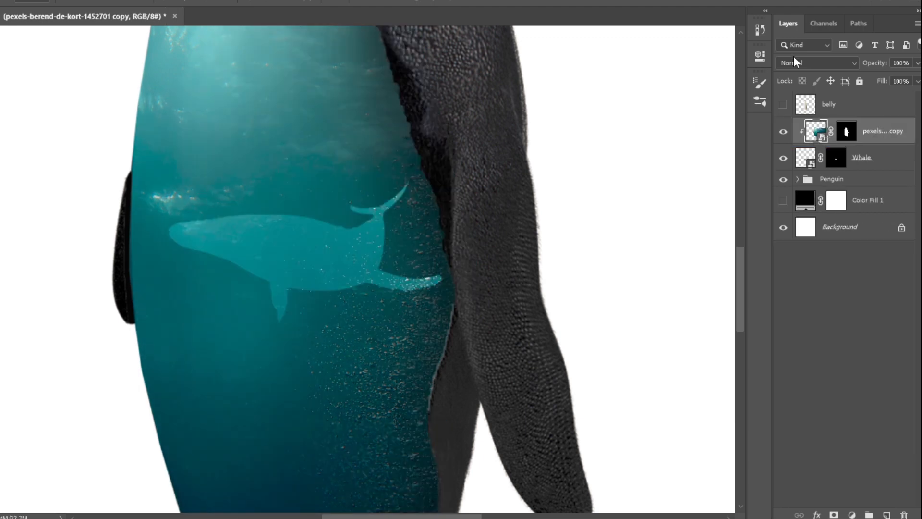
{"action": "scroll", "coordinate": [793, 60], "scroll_direction": "down", "scroll_amount": 3}
{"action": "key", "text": "ctrl+0"}
{"action": "scroll", "coordinate": [300, 288], "scroll_direction": "up", "scroll_amount": 10}
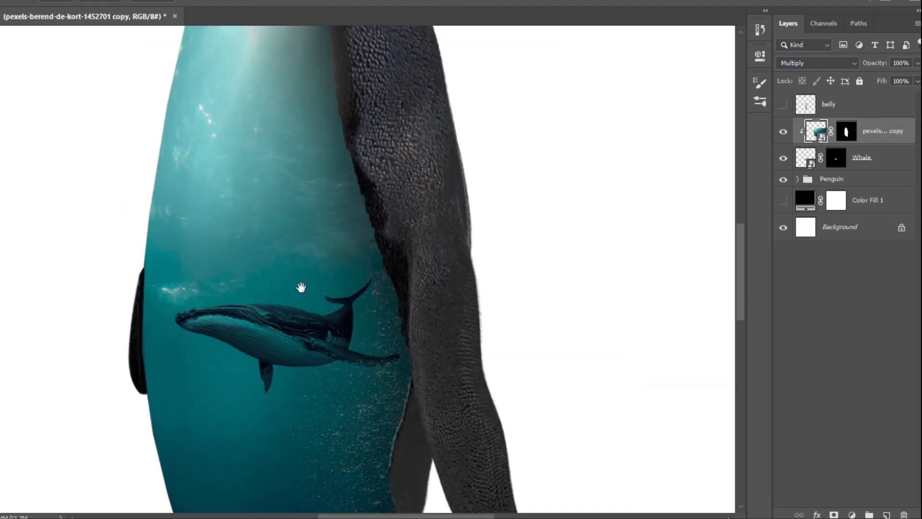
{"action": "scroll", "coordinate": [848, 63], "scroll_direction": "down", "scroll_amount": 1}
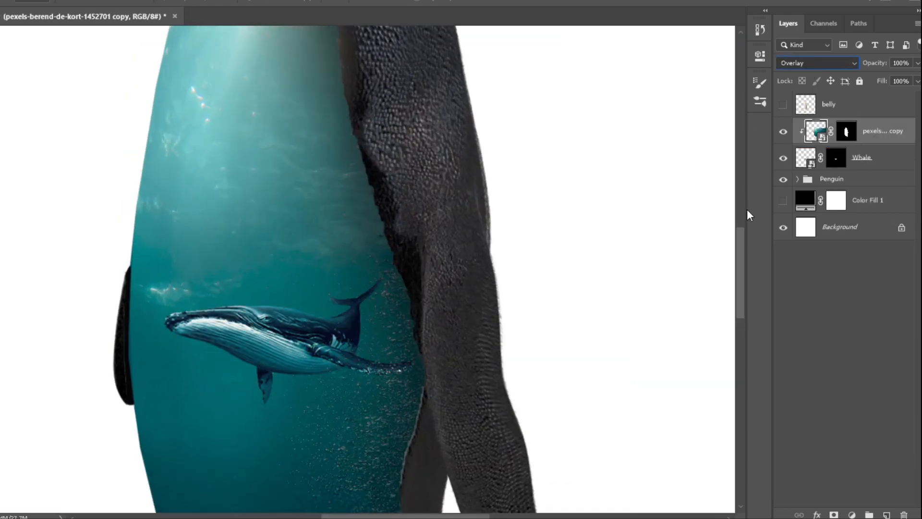
{"action": "key", "text": "Up"}
Add an Exposure adjustment clipped to the Whale layer, brighten the whale and set the adjustment's blend mode to Color Dodge
{"action": "left_click", "coordinate": [864, 159]}
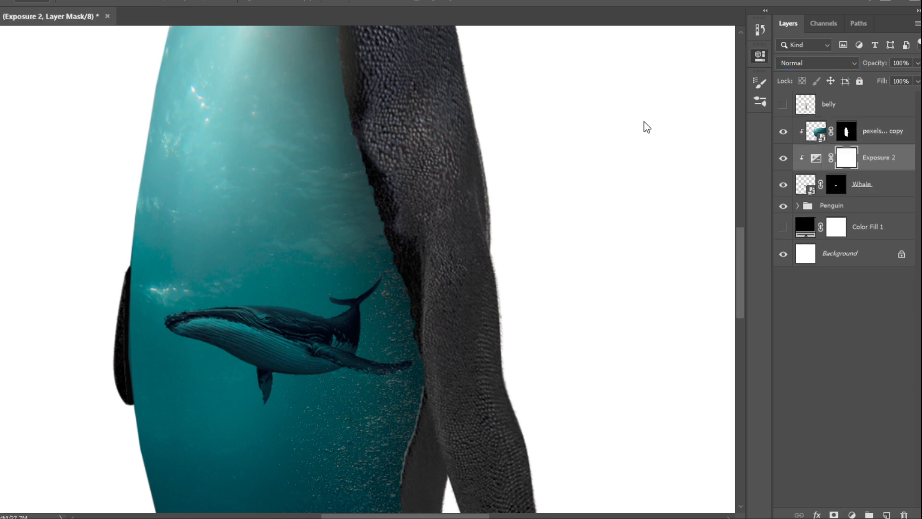
{"action": "left_click_drag", "start_coordinate": [644, 122], "coordinate": [679, 131]}
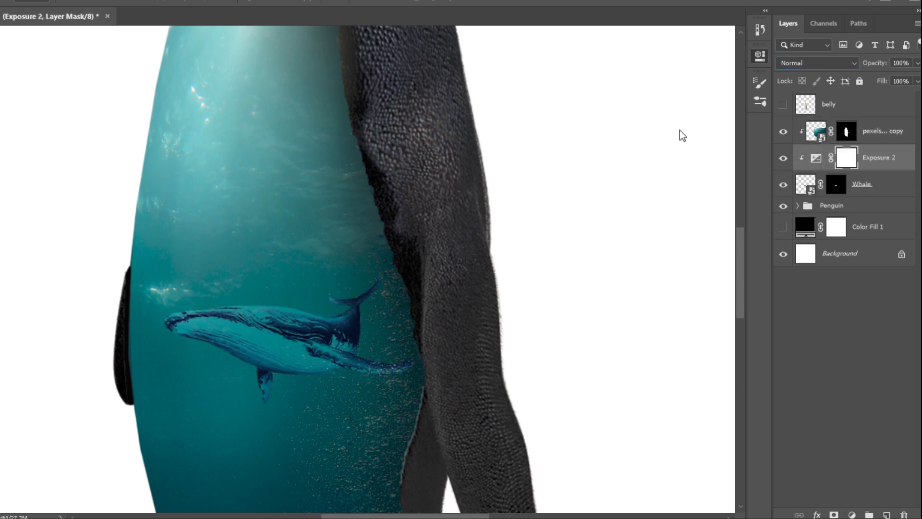
{"action": "key", "text": "Down"}
{"action": "key", "text": "Down"}
{"action": "key", "text": "Down"}
{"action": "key", "text": "Down"}
{"action": "key", "text": "Down"}
{"action": "key", "text": "Down"}
{"action": "key", "text": "Down"}
{"action": "key", "text": "Down"}
{"action": "key", "text": "Down"}
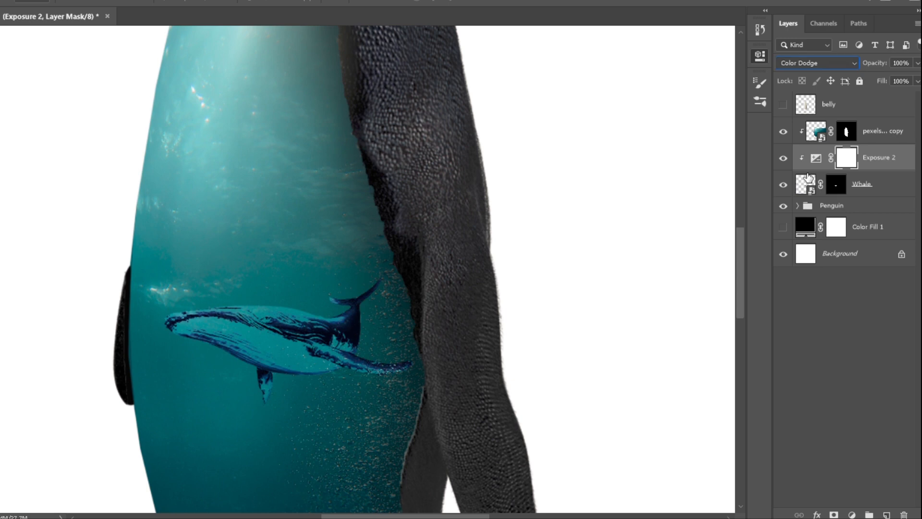
Invert the Exposure 2 mask to black and brush the brightening back onto the whale's back and head
{"action": "key", "text": "ctrl+i"}
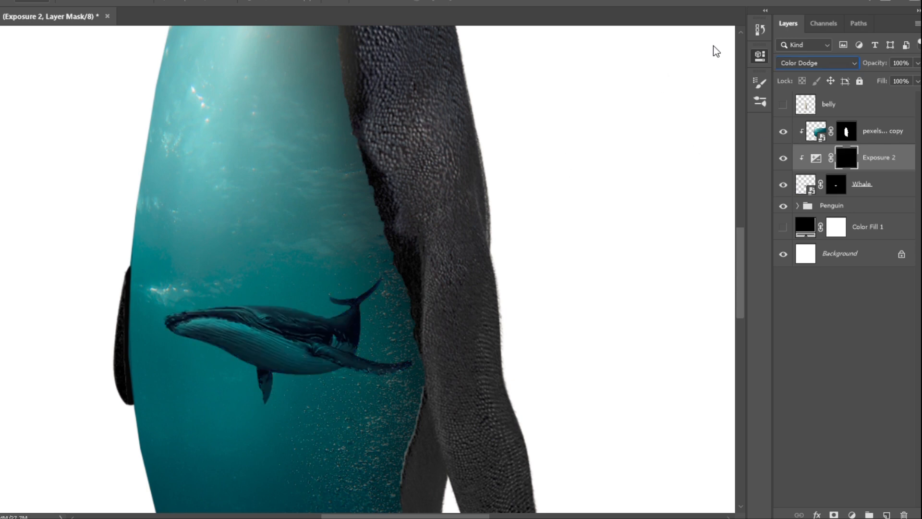
{"action": "scroll", "coordinate": [185, 289], "scroll_direction": "up", "scroll_amount": 1}
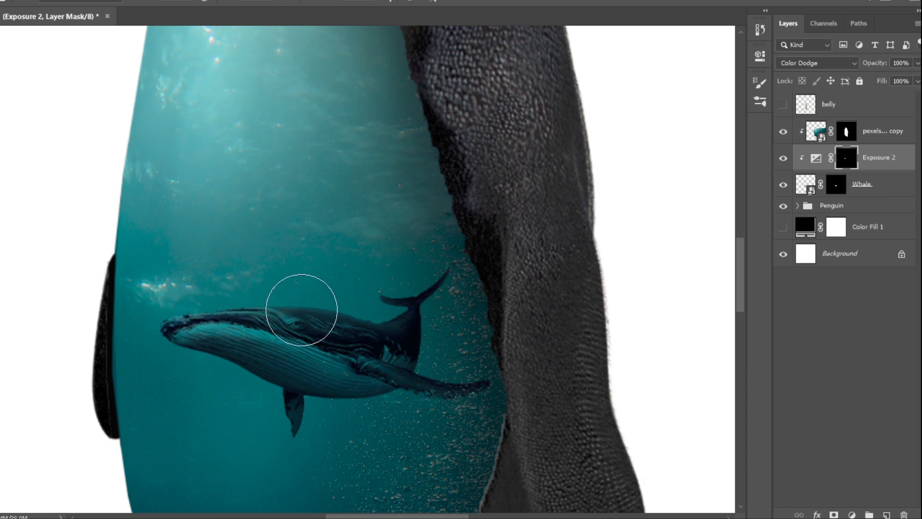
{"action": "scroll", "coordinate": [326, 314], "scroll_direction": "up", "scroll_amount": 1}
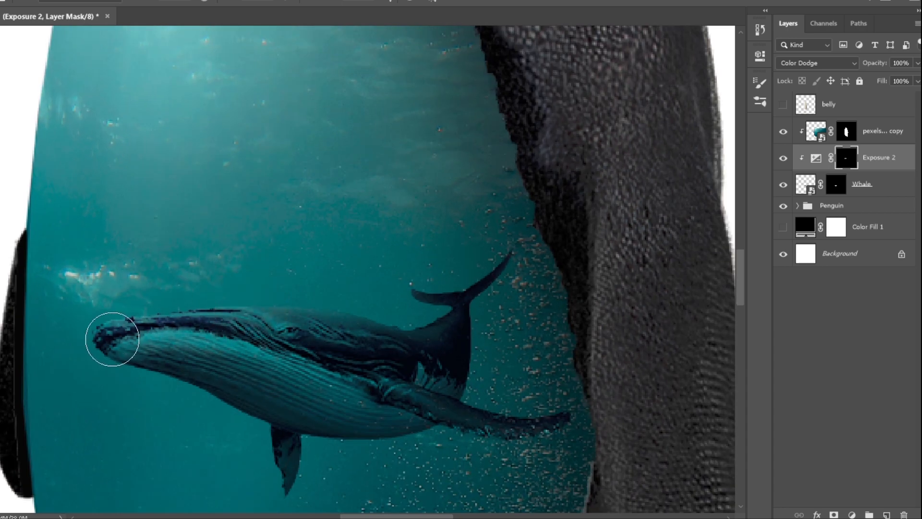
{"action": "left_click_drag", "start_coordinate": [322, 332], "coordinate": [377, 222]}
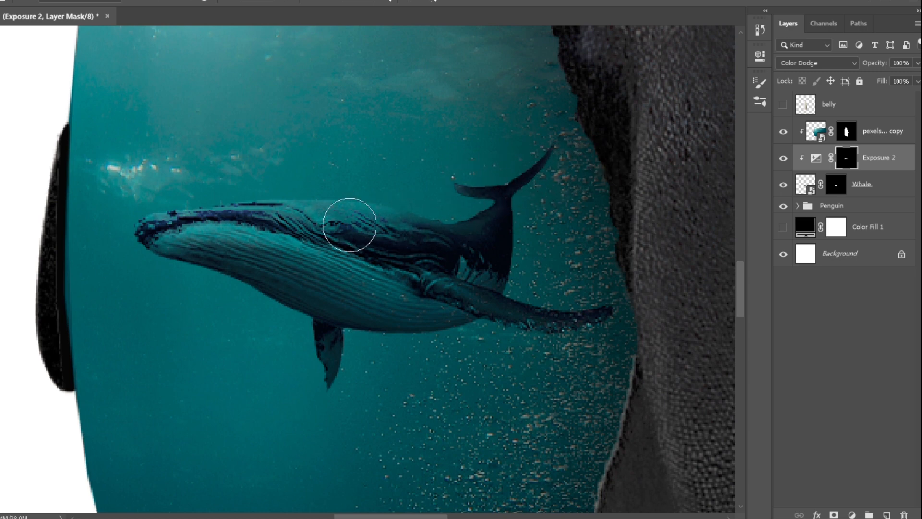
Add a darkening Exposure adjustment clipped to the whale, invert its mask and paint shadows along the whale's underside
{"action": "left_click", "coordinate": [844, 381]}
{"action": "left_click_drag", "start_coordinate": [635, 133], "coordinate": [633, 123]}
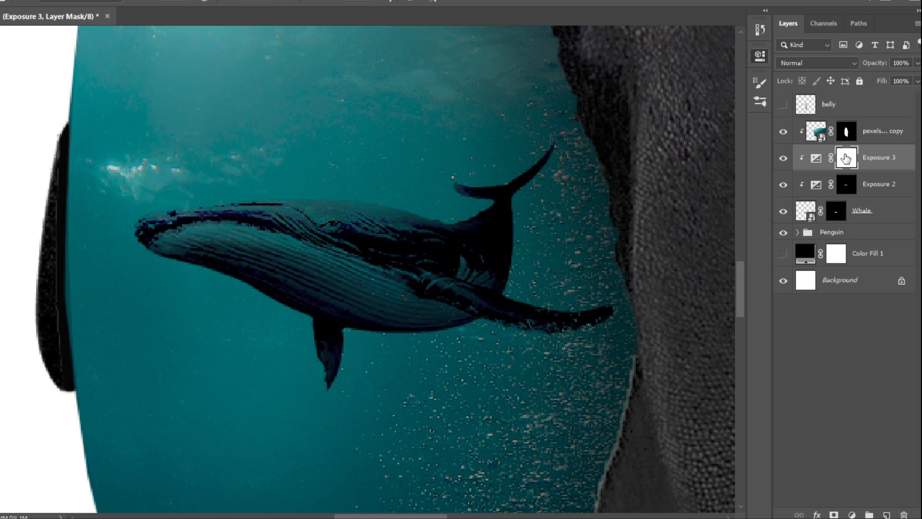
{"action": "key", "text": "ctrl+i"}
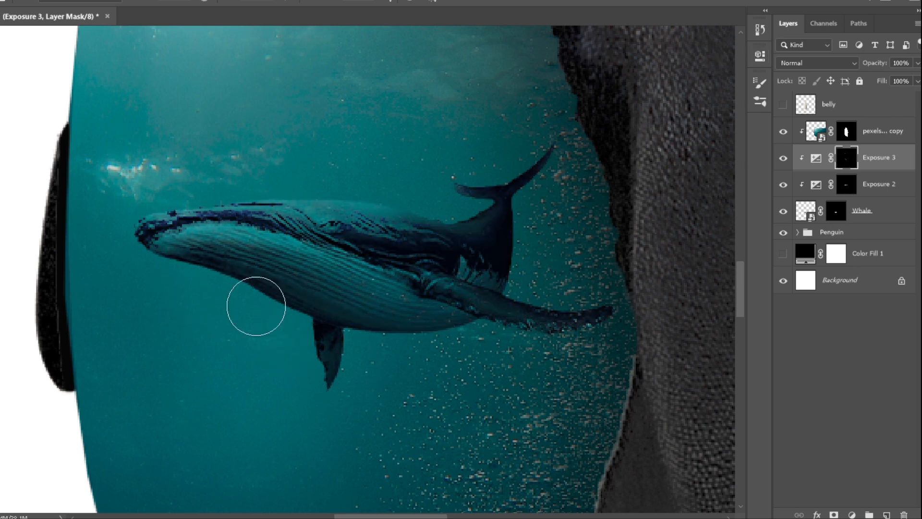
{"action": "left_click_drag", "start_coordinate": [346, 319], "coordinate": [536, 330]}
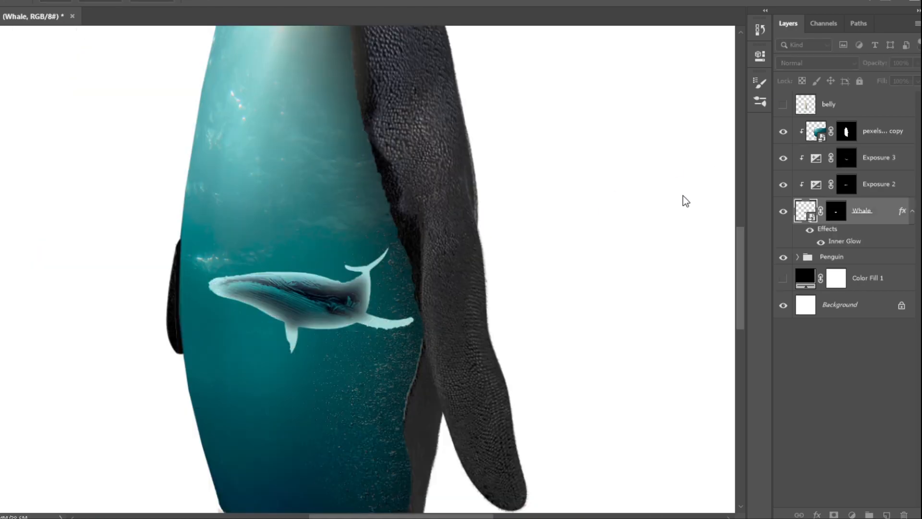
Give the whale a light teal Inner Glow as a separate black-masked layer and paint it in along the back, tail and fin
{"action": "key", "text": "Return"}
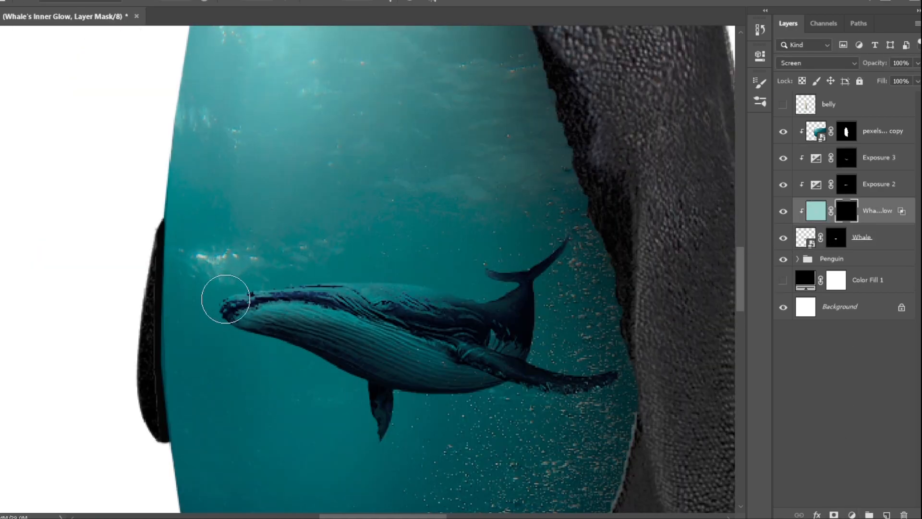
{"action": "left_click_drag", "start_coordinate": [312, 295], "coordinate": [394, 299]}
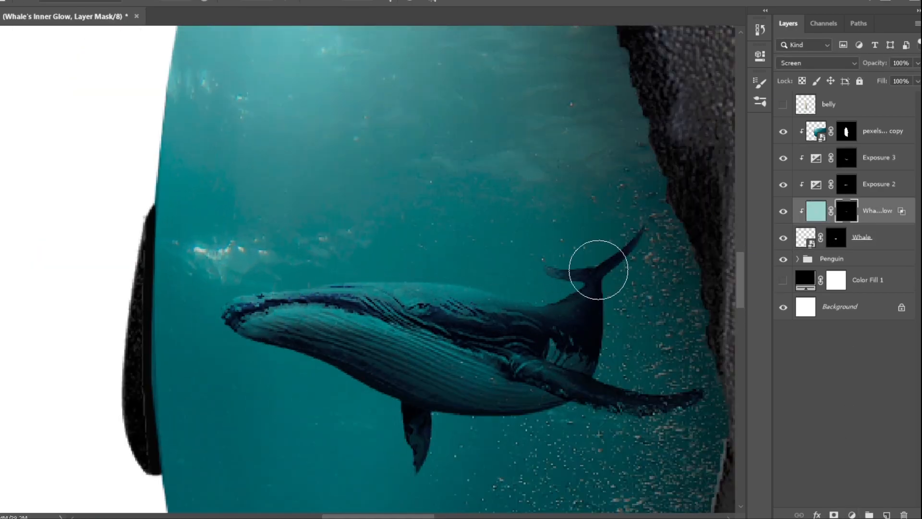
{"action": "scroll", "coordinate": [633, 376], "scroll_direction": "up", "scroll_amount": 1}
{"action": "key", "text": "bracketright"}
{"action": "left_click_drag", "start_coordinate": [674, 384], "coordinate": [571, 424]}
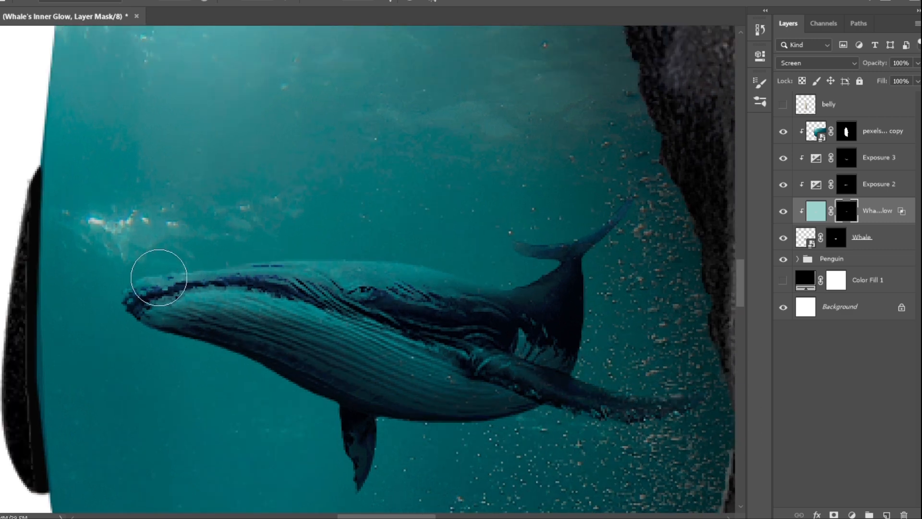
{"action": "left_click", "coordinate": [816, 63]}
{"action": "left_click", "coordinate": [798, 176]}
Group the layers from the clipped underwater photo copy down to the Whale layer into a group named Whale
{"action": "left_click", "coordinate": [883, 131]}
{"action": "left_click", "coordinate": [861, 237], "text": "shift"}
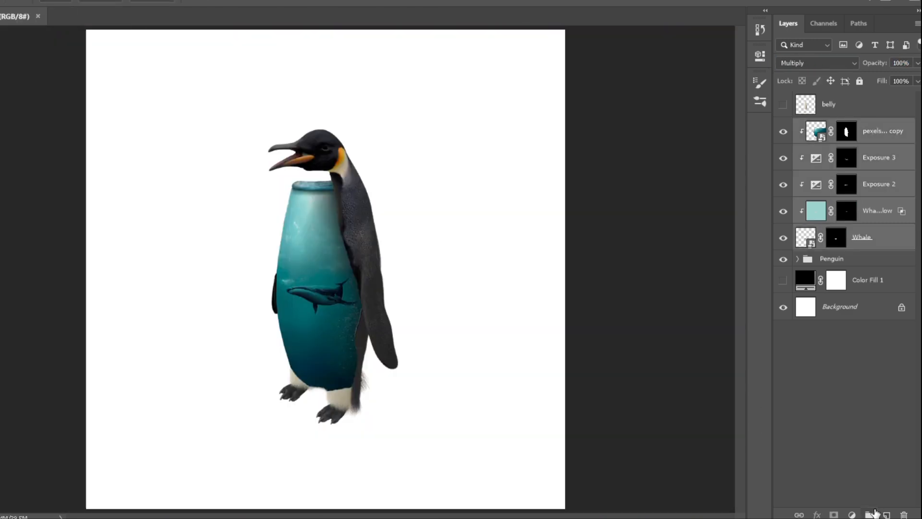
{"action": "left_click", "coordinate": [870, 514]}
{"action": "double_click", "coordinate": [829, 126]}
{"action": "type", "text": "Whale"}
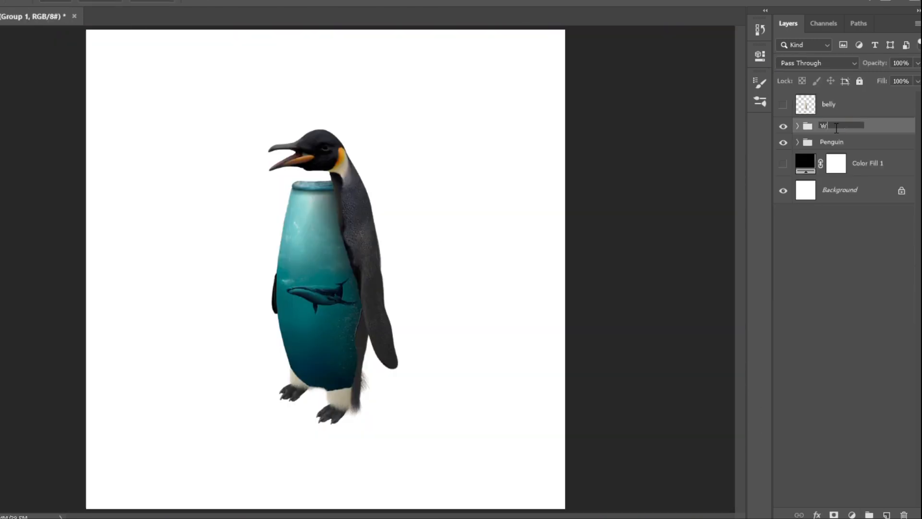
{"action": "key", "text": "Return"}
Reposition the Whale group slightly lower and to the right inside the belly, without a group mask
{"action": "key", "text": "ctrl+t"}
{"action": "left_click_drag", "start_coordinate": [623, 289], "coordinate": [608, 292]}
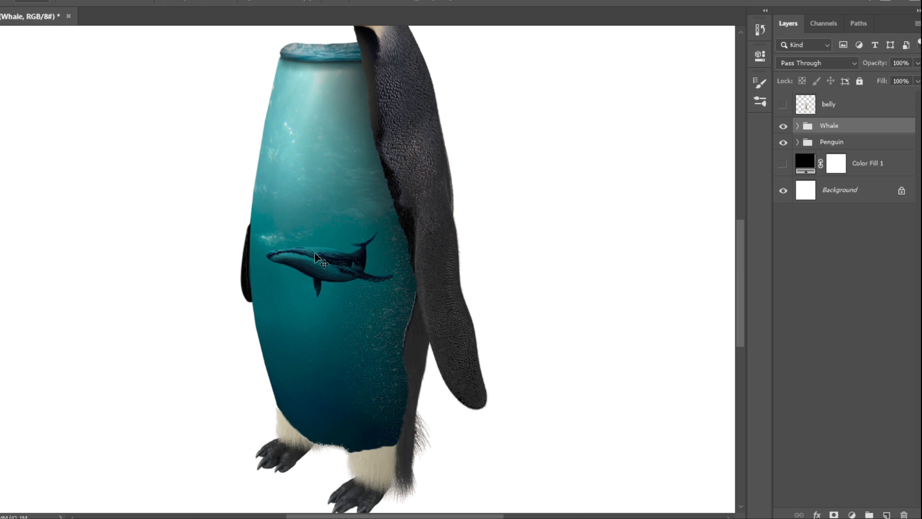
{"action": "left_click_drag", "start_coordinate": [319, 261], "coordinate": [339, 282]}
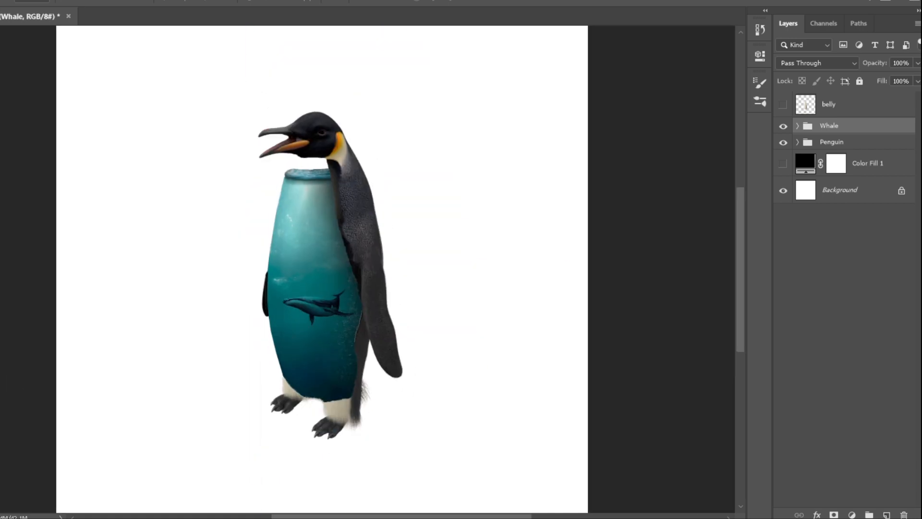
{"action": "key", "text": "ctrl+0"}
{"action": "left_click", "coordinate": [834, 514]}
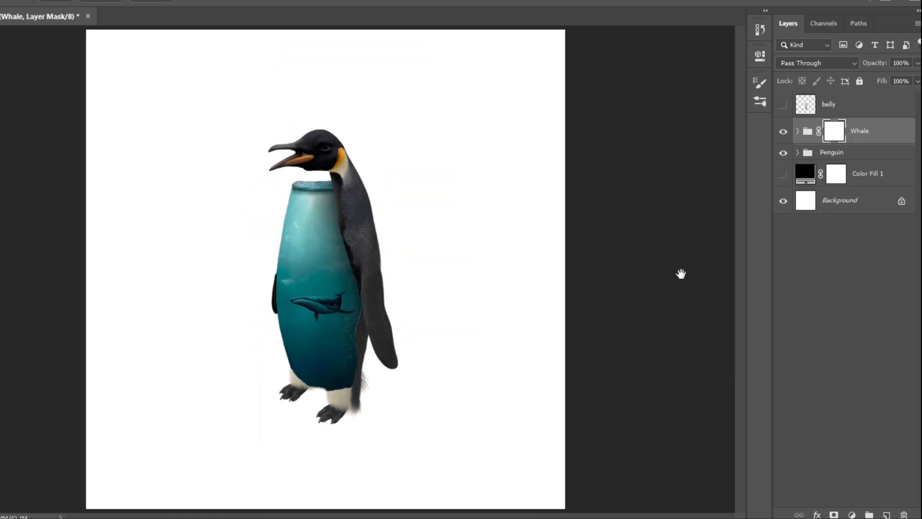
{"action": "key", "text": "ctrl+z"}
Add a new layer clipped to the Whale group and paint water colour over the tail to fade the whale
{"action": "left_click", "coordinate": [886, 514]}
{"action": "left_click", "coordinate": [808, 143], "text": "alt"}
{"action": "scroll", "coordinate": [357, 300], "scroll_direction": "up", "scroll_amount": 3}
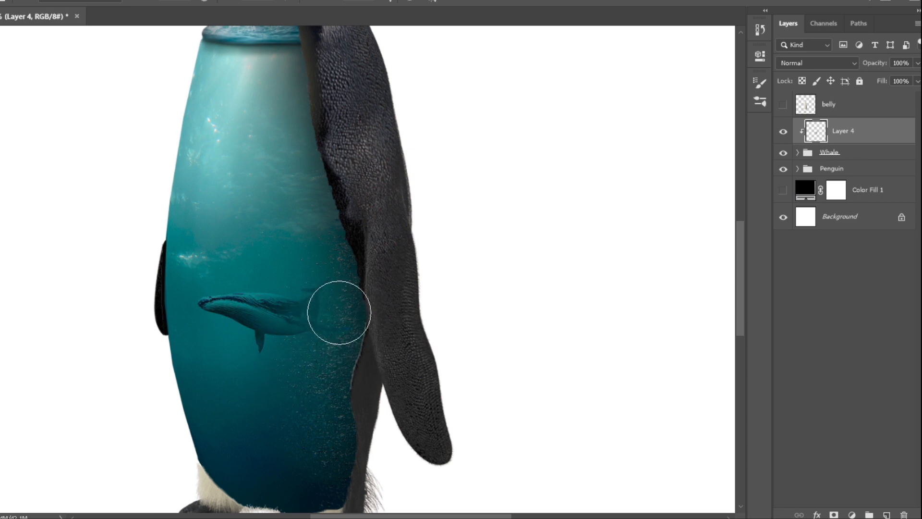
{"action": "scroll", "coordinate": [333, 315], "scroll_direction": "down", "scroll_amount": 6}
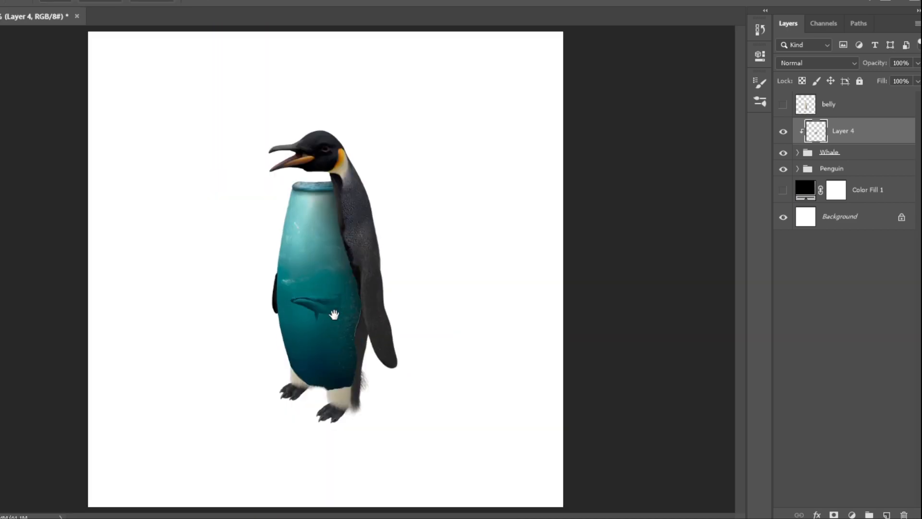
Place the pexels-pixabay-417173 mountain photo scaled down over the lower belly and clip it to the underwater photo in the Penguin group
{"action": "scroll", "coordinate": [333, 315], "scroll_direction": "up", "scroll_amount": 2}
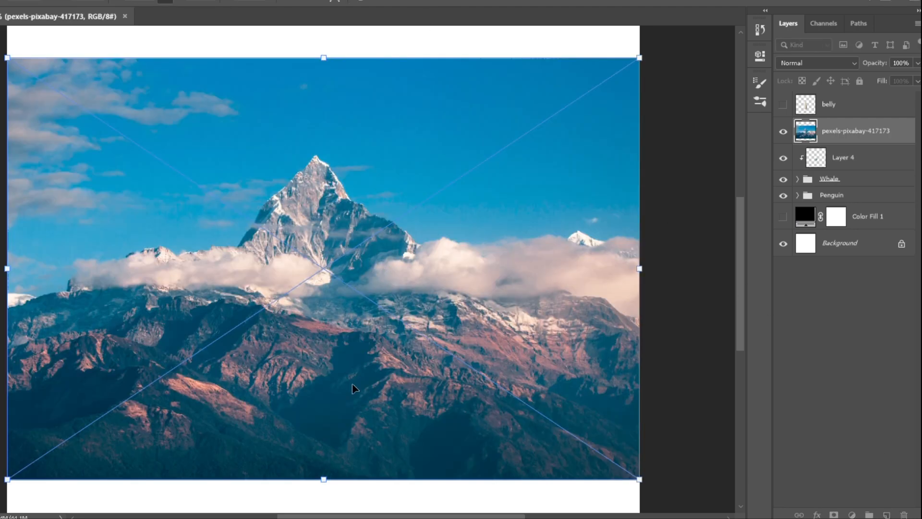
{"action": "left_click_drag", "start_coordinate": [638, 477], "coordinate": [421, 329]}
{"action": "left_click_drag", "start_coordinate": [323, 268], "coordinate": [323, 358]}
{"action": "key", "text": "Return"}
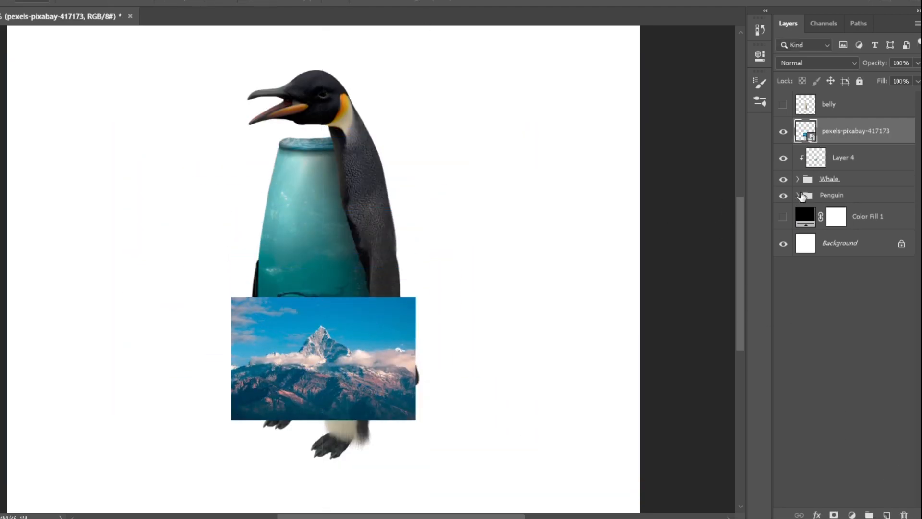
{"action": "left_click_drag", "start_coordinate": [802, 196], "coordinate": [853, 376]}
{"action": "left_click", "coordinate": [798, 195]}
{"action": "key", "text": "ctrl+alt+g"}
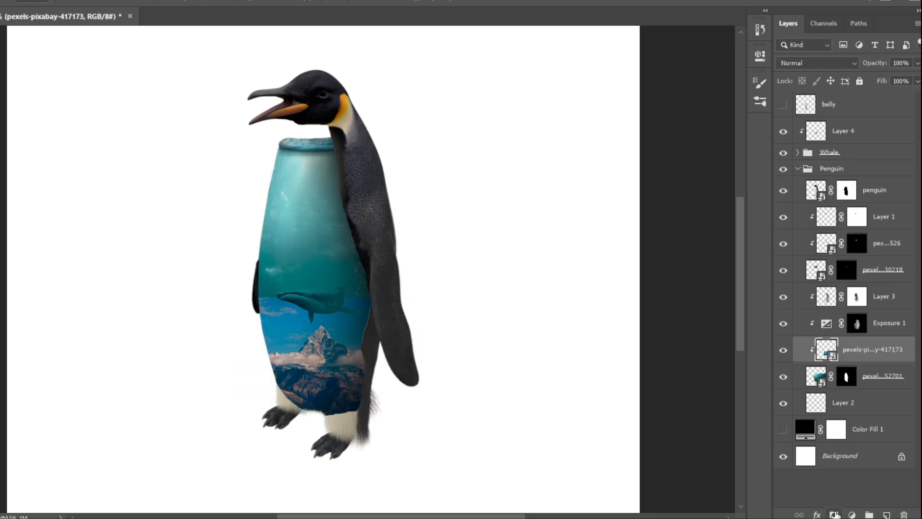
Add a black mask to the mountain photo and softly brush the mountains back in at the bottom of the belly
{"action": "left_click", "coordinate": [835, 515], "text": "alt"}
{"action": "key", "text": "b"}
{"action": "scroll", "coordinate": [307, 396], "scroll_direction": "up", "scroll_amount": 3}
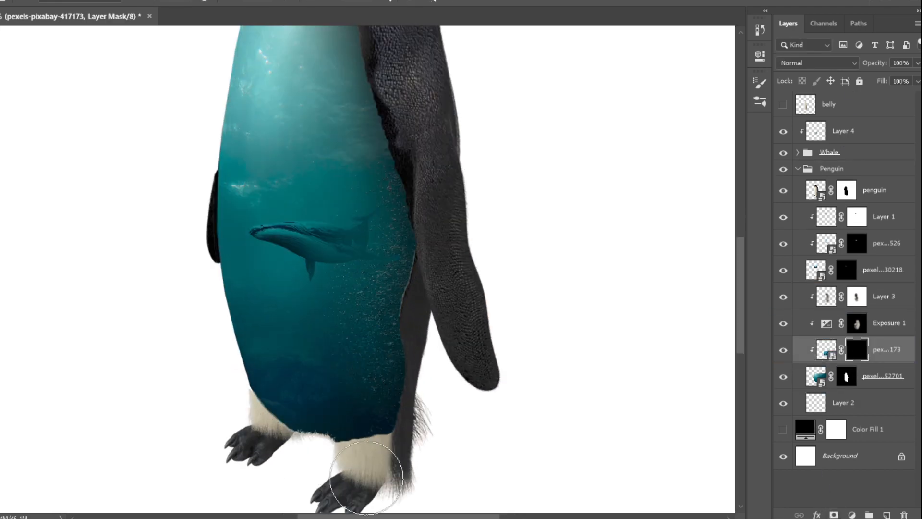
{"action": "left_click_drag", "start_coordinate": [269, 415], "coordinate": [370, 388]}
Adjust the mountain layer's blend mode and opacity to blend it into the water
{"action": "left_click", "coordinate": [843, 64]}
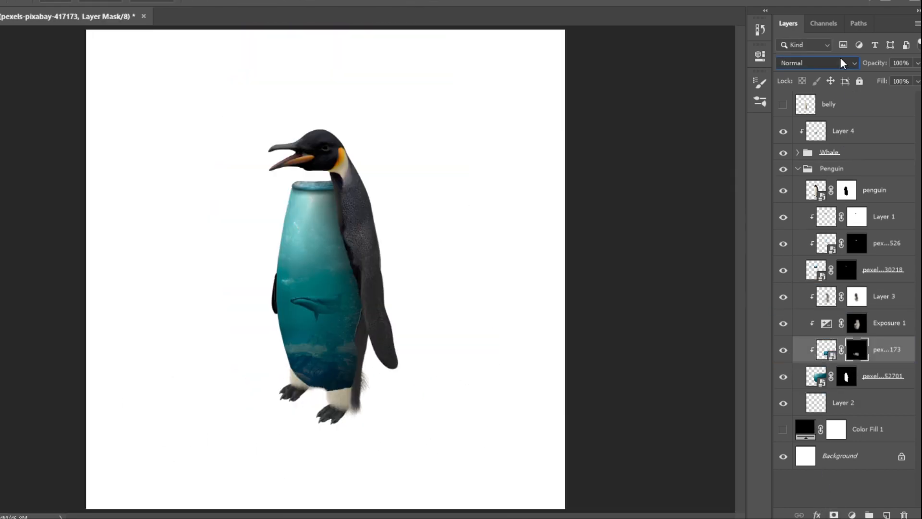
{"action": "left_click", "coordinate": [799, 363]}
{"action": "left_click_drag", "start_coordinate": [878, 64], "coordinate": [874, 64]}
{"action": "left_click_drag", "start_coordinate": [874, 64], "coordinate": [840, 64]}
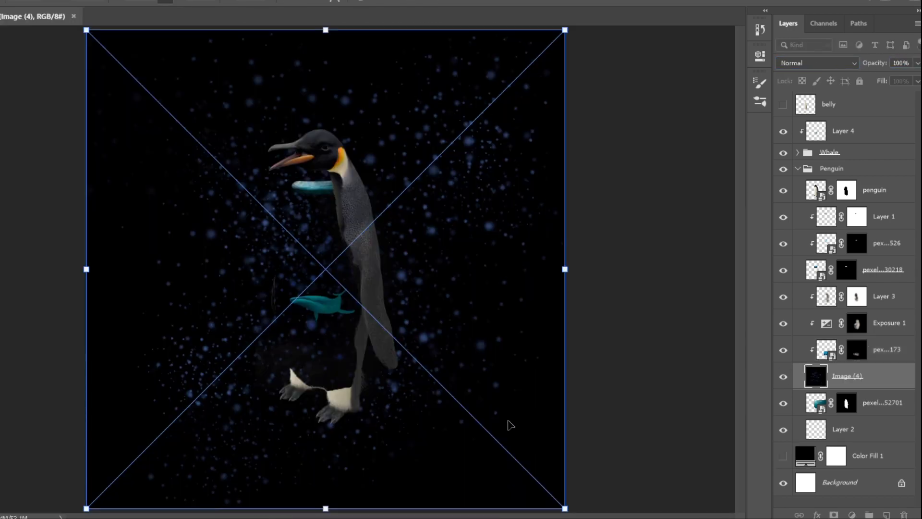
Place the Image (4) particle picture resized and rotated over the belly, clip it to the underwater photo and set it to Screen
{"action": "left_click_drag", "start_coordinate": [565, 505], "coordinate": [459, 290]}
{"action": "key", "text": "Return"}
{"action": "left_click", "coordinate": [825, 387], "text": "alt"}
{"action": "left_click", "coordinate": [817, 63]}
{"action": "left_click", "coordinate": [793, 174]}
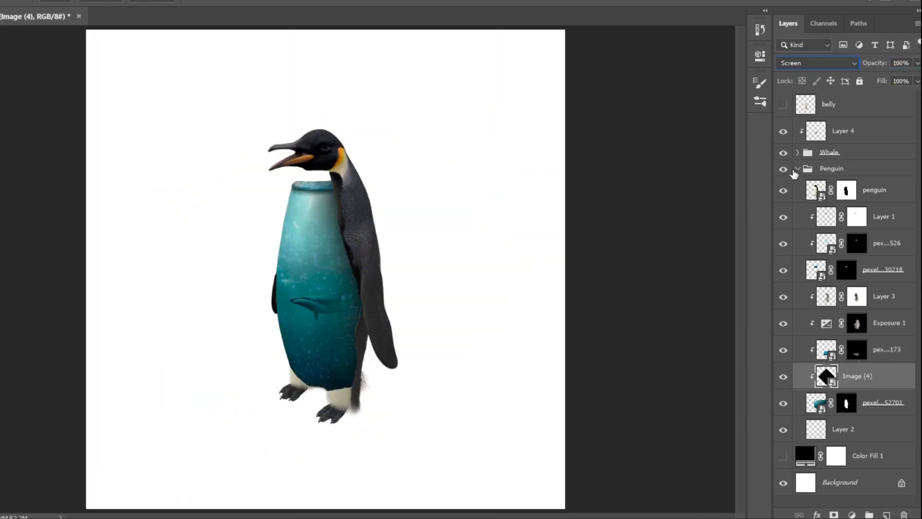
Duplicate the Image (4) particle layer above Layer 4 and mask it with the underwater photo's belly shape
{"action": "left_click_drag", "start_coordinate": [844, 376], "coordinate": [829, 123]}
{"action": "left_click", "coordinate": [846, 428], "text": "ctrl"}
{"action": "left_click", "coordinate": [834, 514]}
{"action": "left_click", "coordinate": [820, 131]}
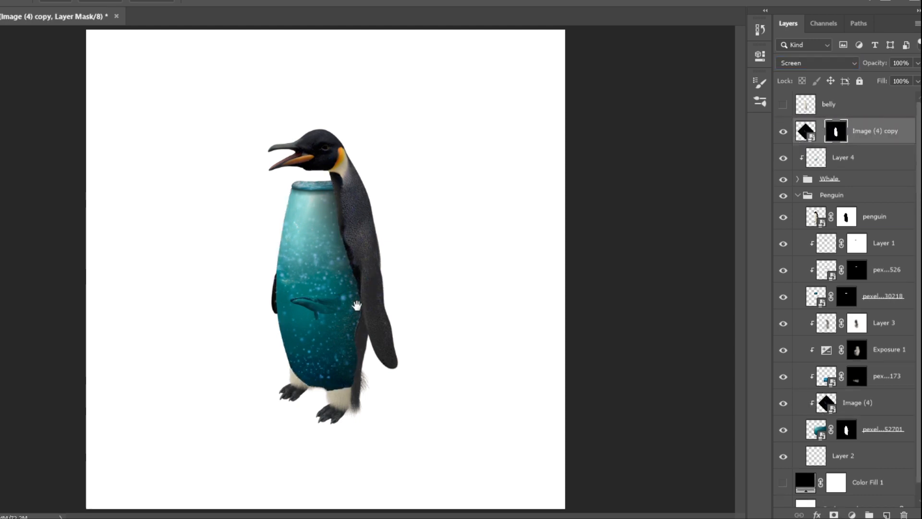
Lower the opacity of the Image (4) copy and set the original Image (4) layer's opacity to 25%
{"action": "left_click", "coordinate": [811, 130]}
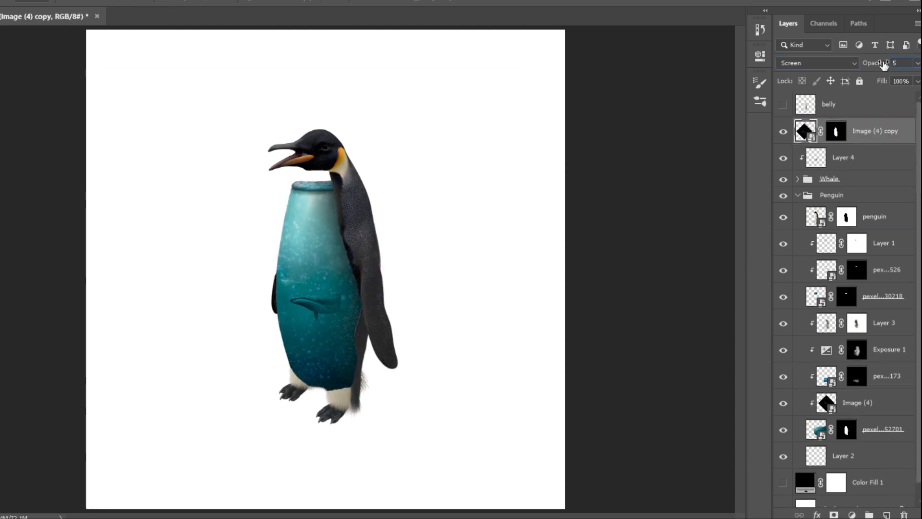
{"action": "left_click", "coordinate": [871, 403]}
{"action": "left_click", "coordinate": [872, 62]}
{"action": "scroll", "coordinate": [310, 279], "scroll_direction": "up", "scroll_amount": 3}
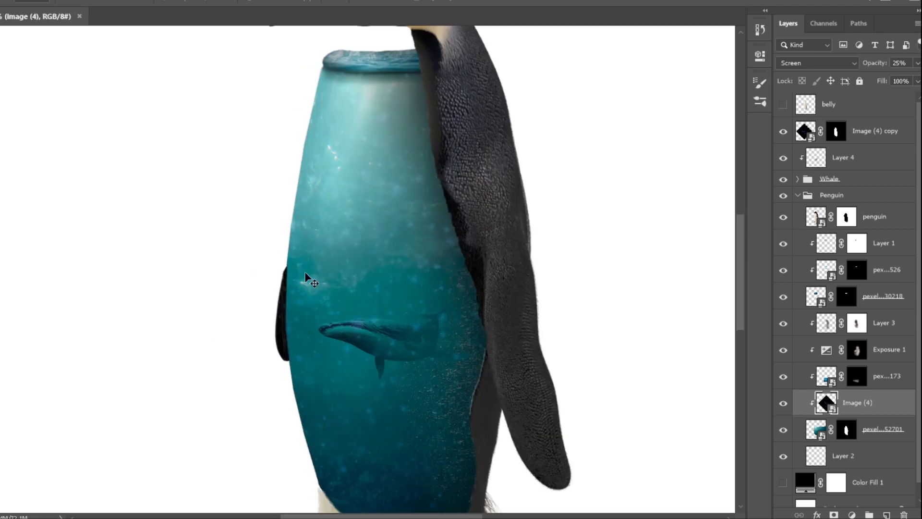
{"action": "key", "text": "ctrl+0"}
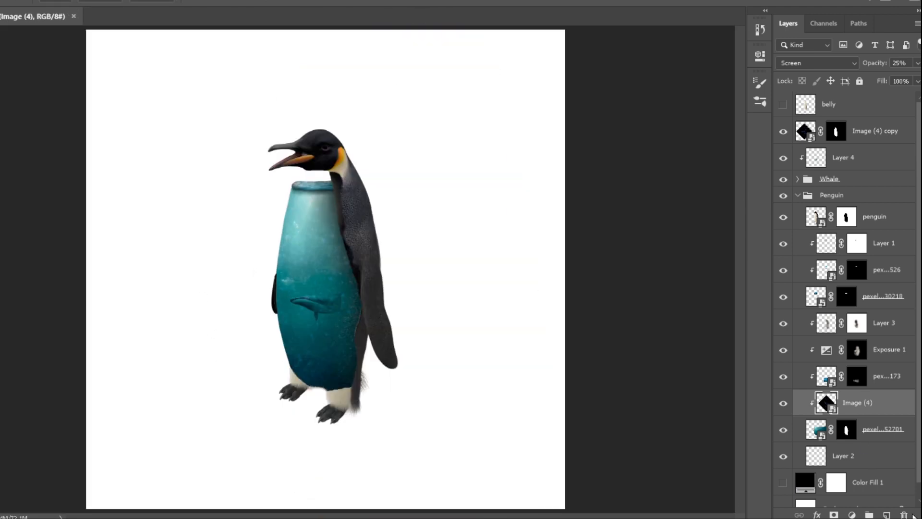
Place the soft_rays image rotated over the upper belly, mask it to the belly shape and set its blend mode to Screen
{"action": "left_click_drag", "start_coordinate": [349, 251], "coordinate": [244, 336]}
{"action": "left_click_drag", "start_coordinate": [247, 314], "coordinate": [275, 360]}
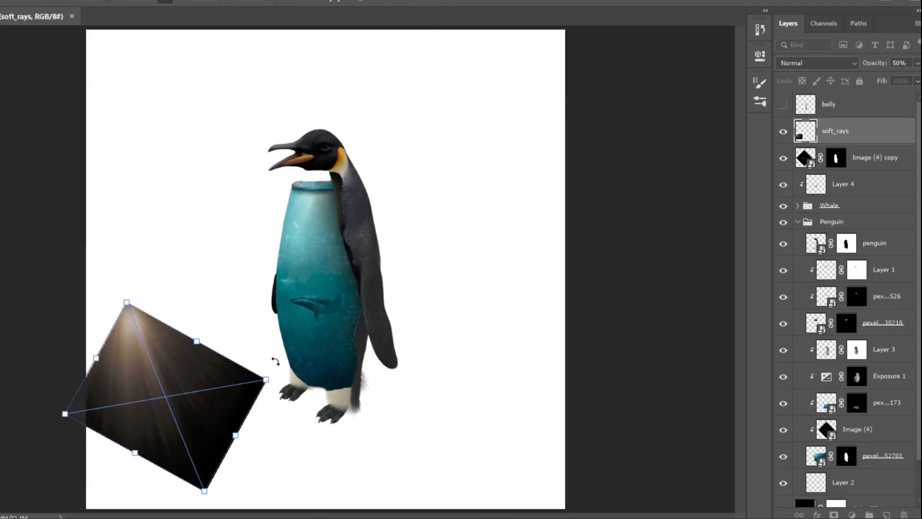
{"action": "left_click_drag", "start_coordinate": [181, 348], "coordinate": [347, 221]}
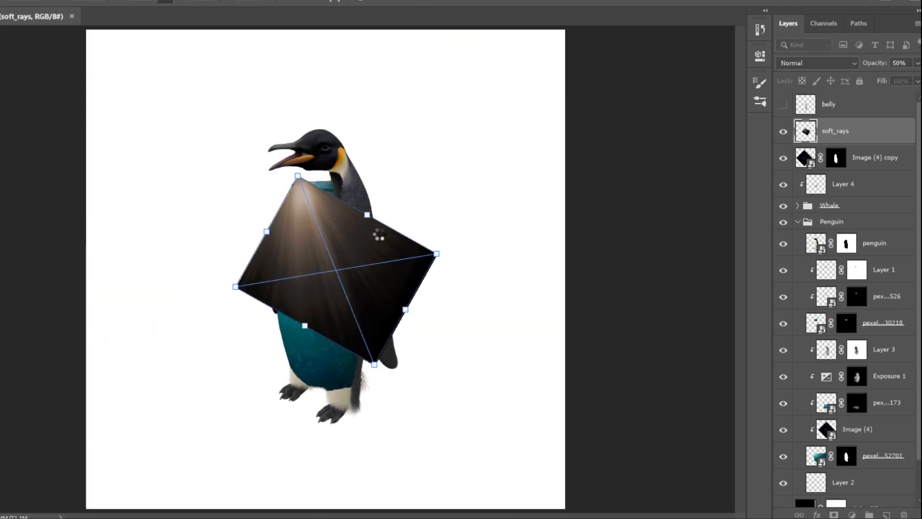
{"action": "key", "text": "Return"}
{"action": "left_click", "coordinate": [806, 104], "text": "ctrl"}
{"action": "left_click", "coordinate": [834, 515]}
{"action": "left_click", "coordinate": [827, 64]}
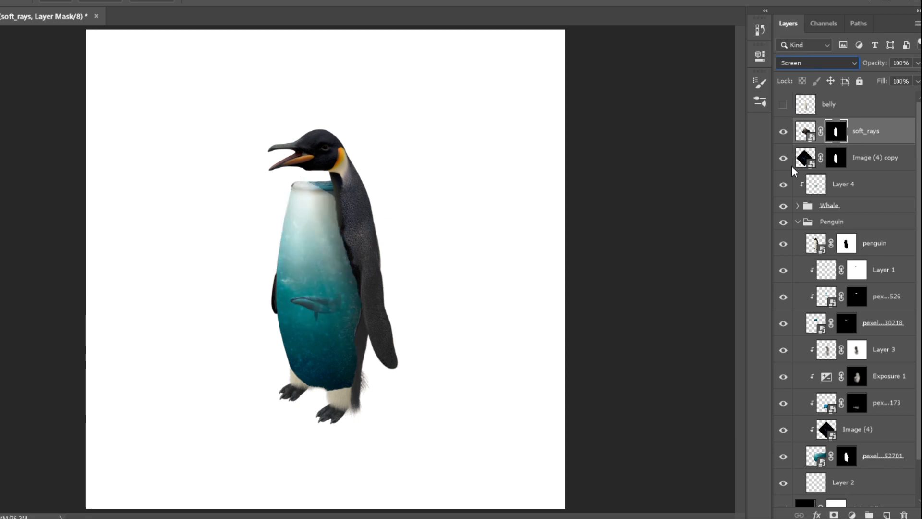
{"action": "left_click", "coordinate": [791, 166]}
Replace the soft_rays mask with a black one and brush the light rays back in within the belly selection
{"action": "left_click", "coordinate": [904, 515]}
{"action": "left_click", "coordinate": [834, 514], "text": "alt"}
{"action": "left_click", "coordinate": [808, 111], "text": "ctrl"}
{"action": "scroll", "coordinate": [334, 204], "scroll_direction": "up", "scroll_amount": 5}
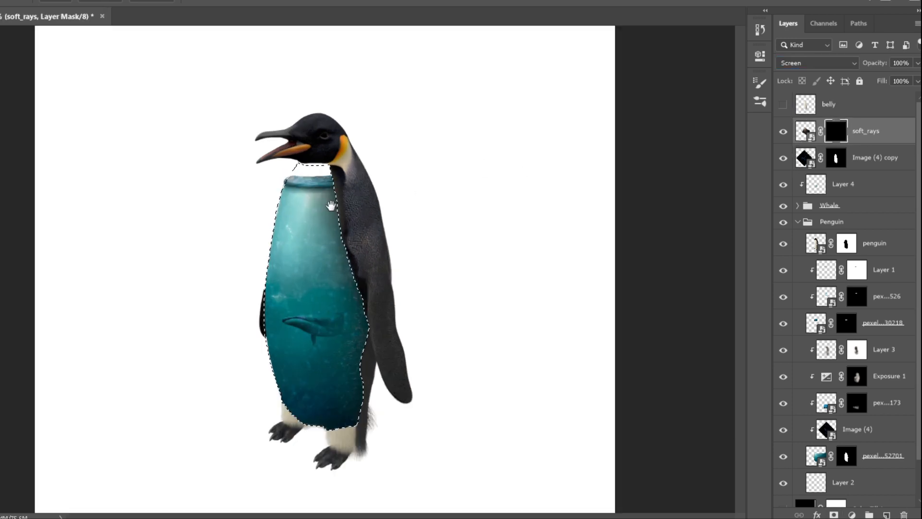
{"action": "key", "text": "b"}
{"action": "mouse_move", "coordinate": [333, 266]}
{"action": "left_mouse_down"}
{"action": "mouse_move", "coordinate": [250, 216]}
{"action": "mouse_move", "coordinate": [211, 288]}
{"action": "mouse_move", "coordinate": [445, 158]}
{"action": "left_mouse_up"}
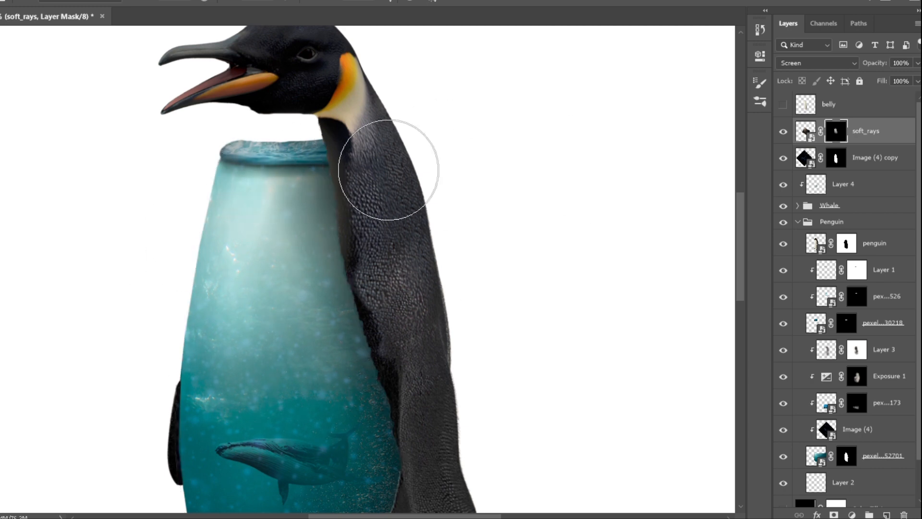
{"action": "key", "text": "ctrl+d"}
{"action": "key", "text": "ctrl+0"}
Set the soft_rays layer's blend mode to Hard Light and adjust its opacity
{"action": "left_click", "coordinate": [837, 62]}
{"action": "left_click", "coordinate": [817, 241]}
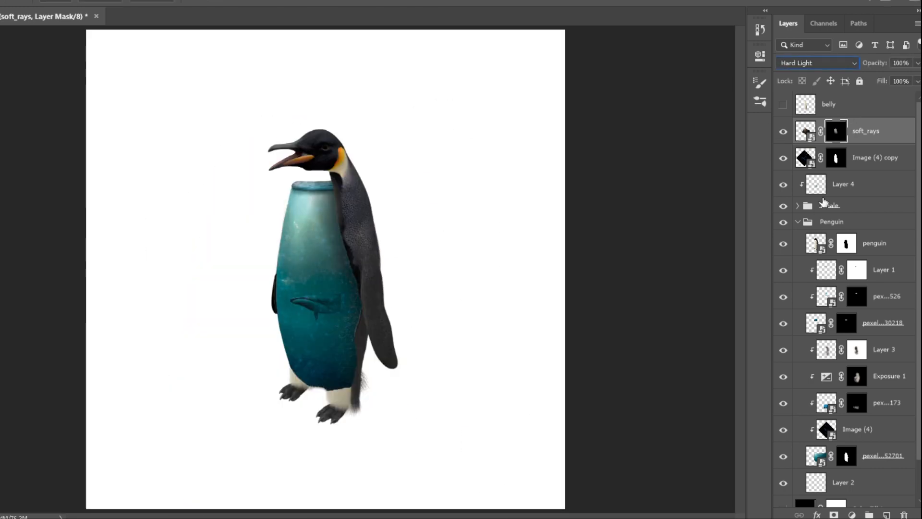
{"action": "left_click_drag", "start_coordinate": [875, 64], "coordinate": [833, 68]}
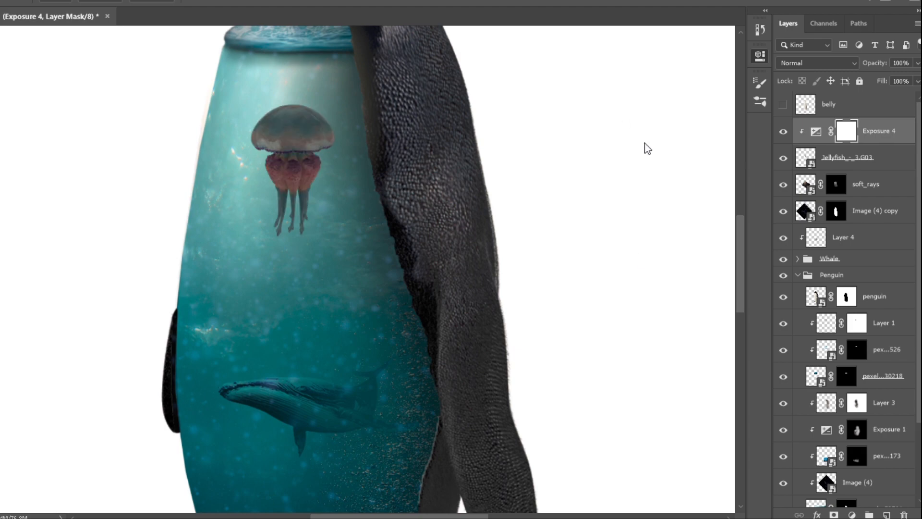
Invert the Exposure 4 mask, brush the effect onto the jellyfish's arms and bell underside, and change the adjustment's blend mode
{"action": "key", "text": "ctrl+i"}
{"action": "key", "text": "b"}
{"action": "scroll", "coordinate": [278, 155], "scroll_direction": "up", "scroll_amount": 4}
{"action": "scroll", "coordinate": [384, 170], "scroll_direction": "up", "scroll_amount": 2}
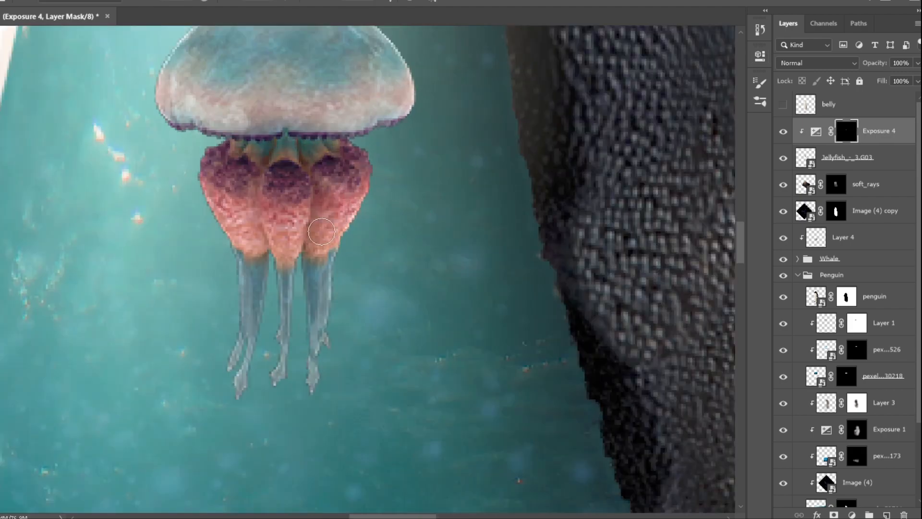
{"action": "left_click_drag", "start_coordinate": [250, 255], "coordinate": [240, 331]}
{"action": "left_click_drag", "start_coordinate": [212, 149], "coordinate": [350, 144]}
{"action": "scroll", "coordinate": [479, 176], "scroll_direction": "down", "scroll_amount": 3}
{"action": "left_click", "coordinate": [818, 63]}
{"action": "left_click", "coordinate": [831, 373]}
Add a clipped Exposure 5 adjustment in Color Dodge mode, invert its mask and brush the glow onto the jellyfish's bell and edges
{"action": "left_click", "coordinate": [851, 514]}
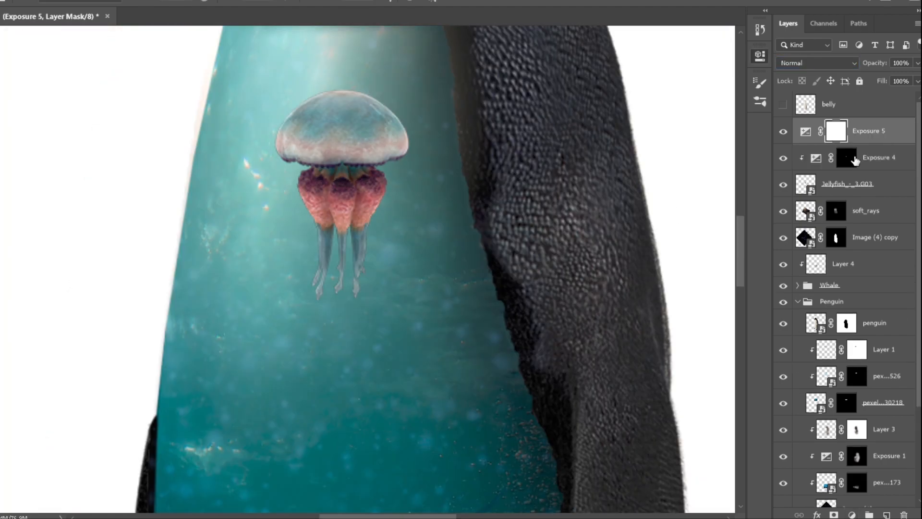
{"action": "left_click", "coordinate": [853, 144], "text": "alt"}
{"action": "left_click", "coordinate": [817, 63]}
{"action": "left_click", "coordinate": [817, 185]}
{"action": "key", "text": "ctrl+i"}
{"action": "mouse_move", "coordinate": [316, 86]}
{"action": "left_mouse_down"}
{"action": "mouse_move", "coordinate": [291, 157]}
{"action": "mouse_move", "coordinate": [379, 99]}
{"action": "left_mouse_up"}
{"action": "scroll", "coordinate": [293, 144], "scroll_direction": "up", "scroll_amount": 3}
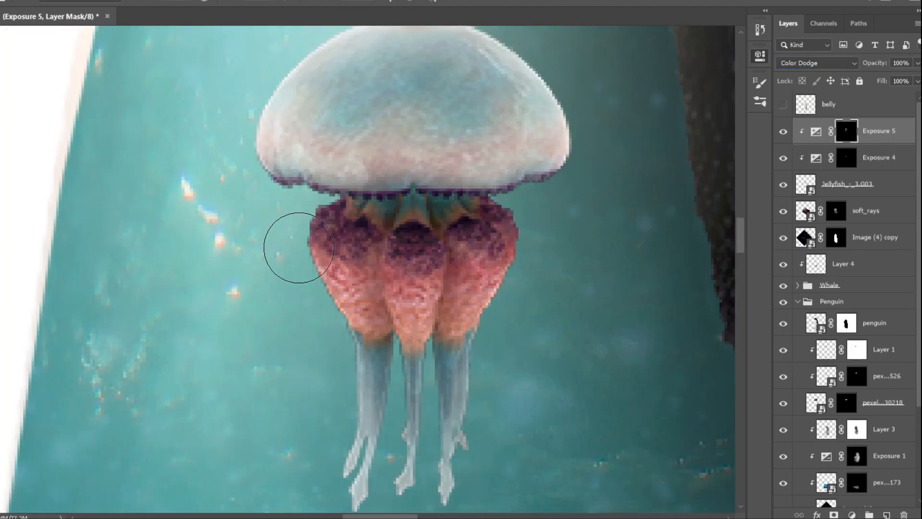
{"action": "left_click_drag", "start_coordinate": [294, 247], "coordinate": [339, 308]}
{"action": "left_click_drag", "start_coordinate": [516, 288], "coordinate": [526, 231]}
Duplicate the masked pexels water layer above Exposure 5, clip it over the jellyfish and set its blend mode to Multiply
{"action": "key", "text": "ctrl+0"}
{"action": "left_click_drag", "start_coordinate": [783, 132], "coordinate": [779, 163]}
{"action": "scroll", "coordinate": [845, 307], "scroll_direction": "down", "scroll_amount": 4}
{"action": "left_click_drag", "start_coordinate": [871, 429], "coordinate": [808, 71]}
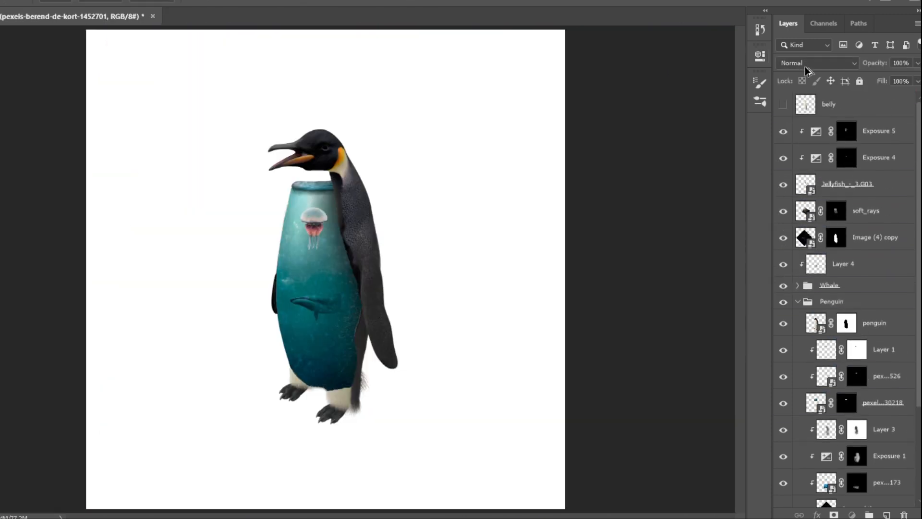
{"action": "left_click_drag", "start_coordinate": [834, 127], "coordinate": [834, 129]}
{"action": "left_click", "coordinate": [797, 328]}
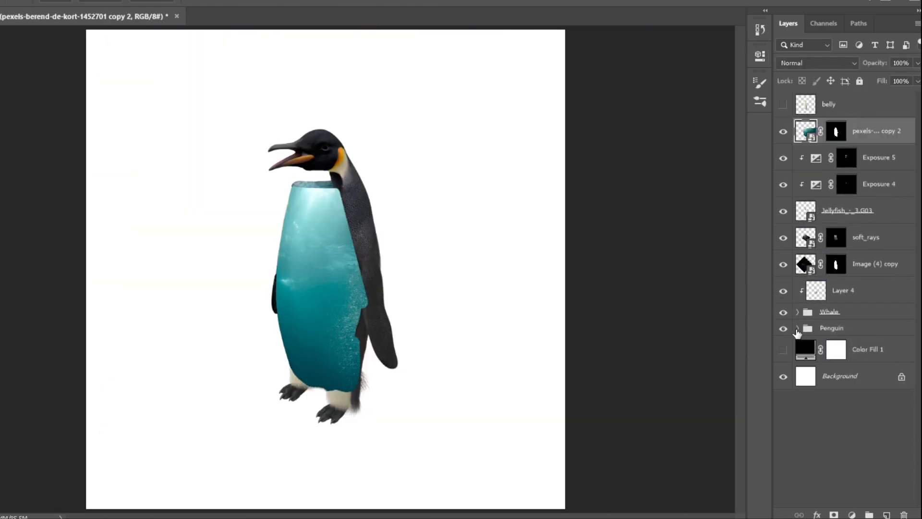
{"action": "left_click", "coordinate": [806, 145], "text": "alt"}
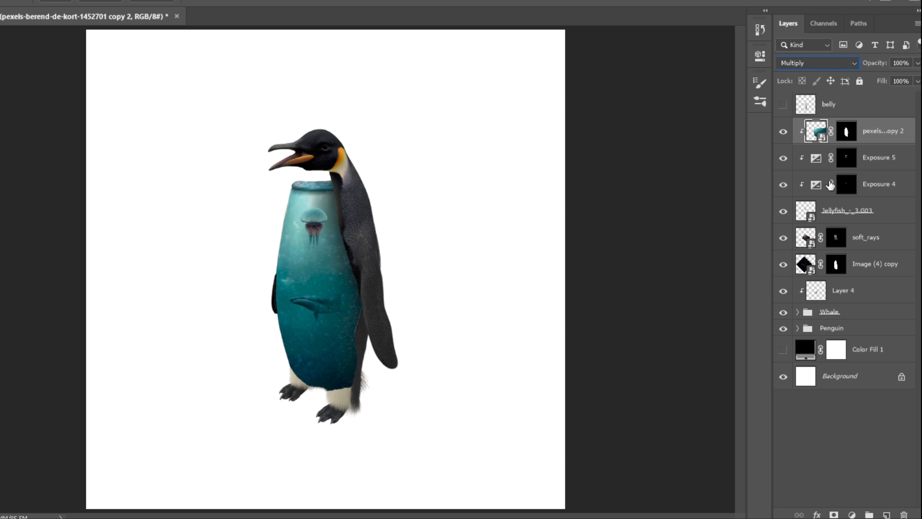
Group the jellyfish layer with its clipped exposure and water layers under the name Jelly fish
{"action": "left_click", "coordinate": [866, 210]}
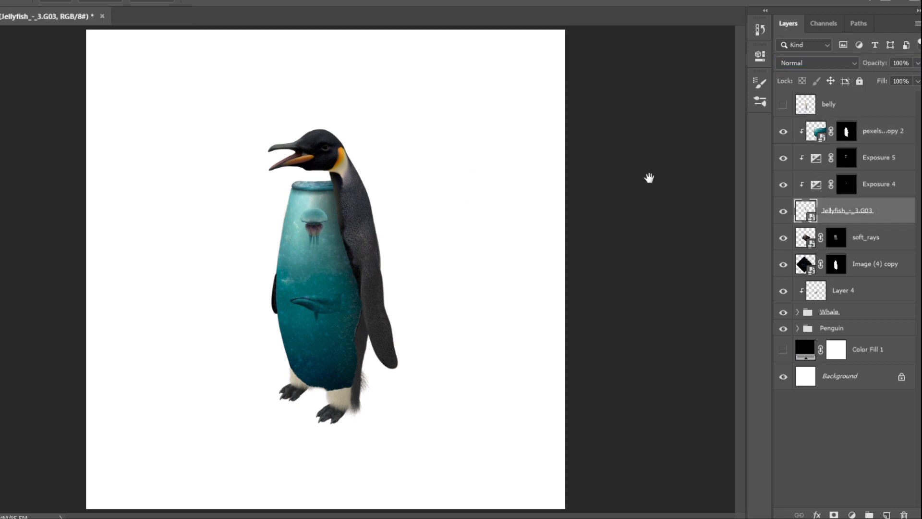
{"action": "left_click", "coordinate": [845, 132]}
{"action": "left_click", "coordinate": [821, 214], "text": "shift"}
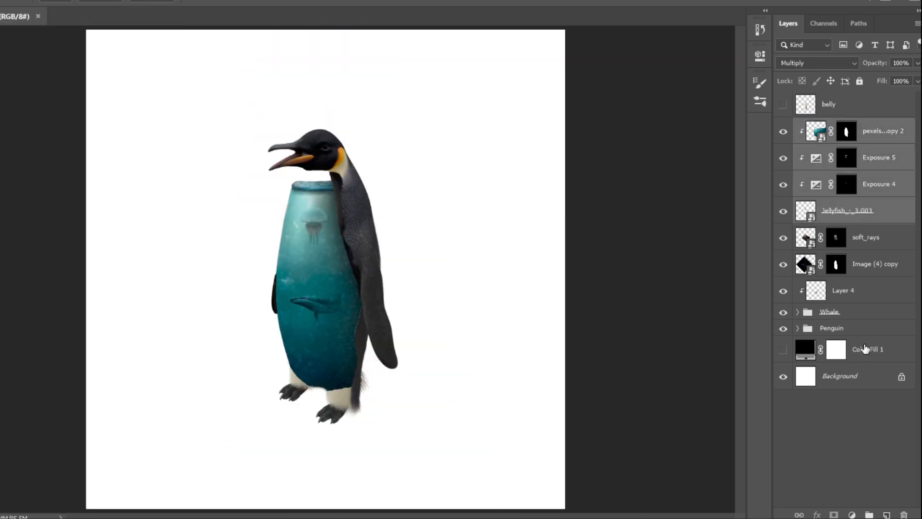
{"action": "key", "text": "ctrl+g"}
{"action": "type", "text": "ish"}
{"action": "key", "text": "Return"}
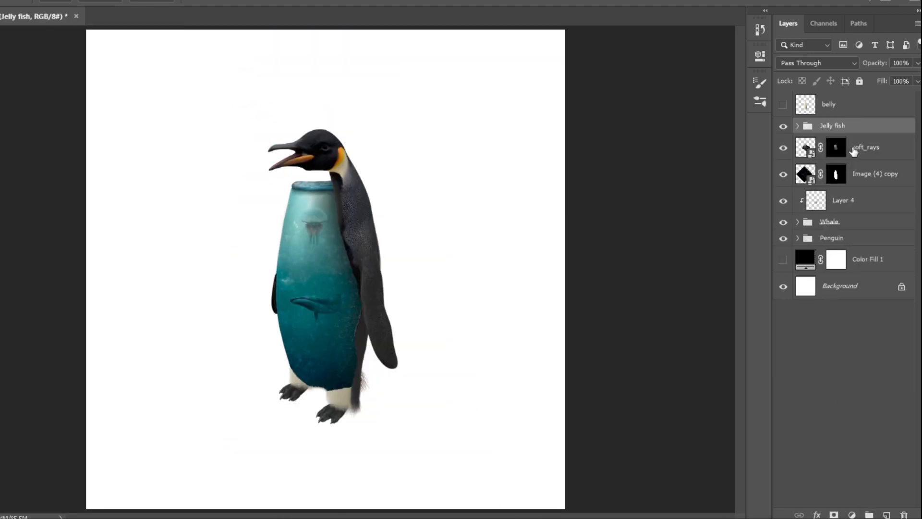
Open the Penguin group and show only the penguin layer, hiding all other layers
{"action": "left_click_drag", "start_coordinate": [781, 202], "coordinate": [783, 222]}
{"action": "left_click", "coordinate": [797, 238]}
{"action": "left_click", "coordinate": [816, 259]}
{"action": "left_click", "coordinate": [782, 260], "text": "alt"}
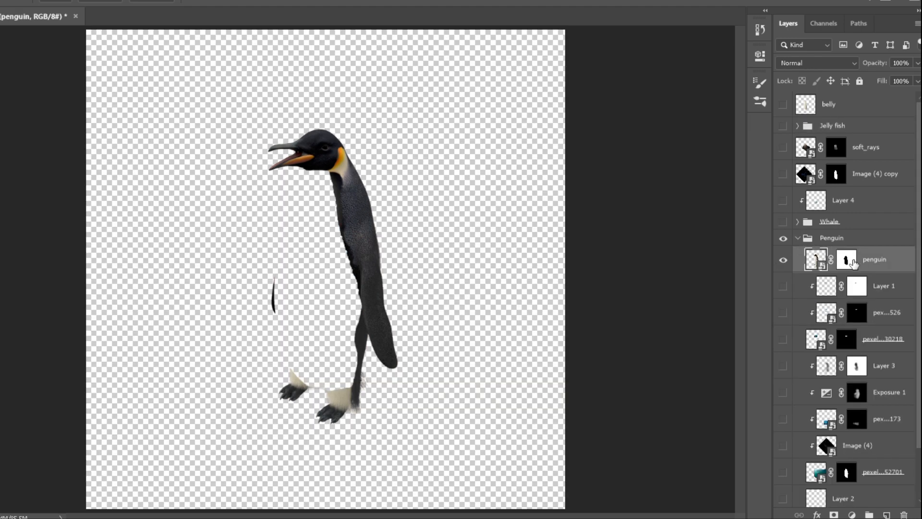
{"action": "left_click", "coordinate": [887, 514], "text": "ctrl"}
{"action": "scroll", "coordinate": [360, 245], "scroll_direction": "up", "scroll_amount": 3}
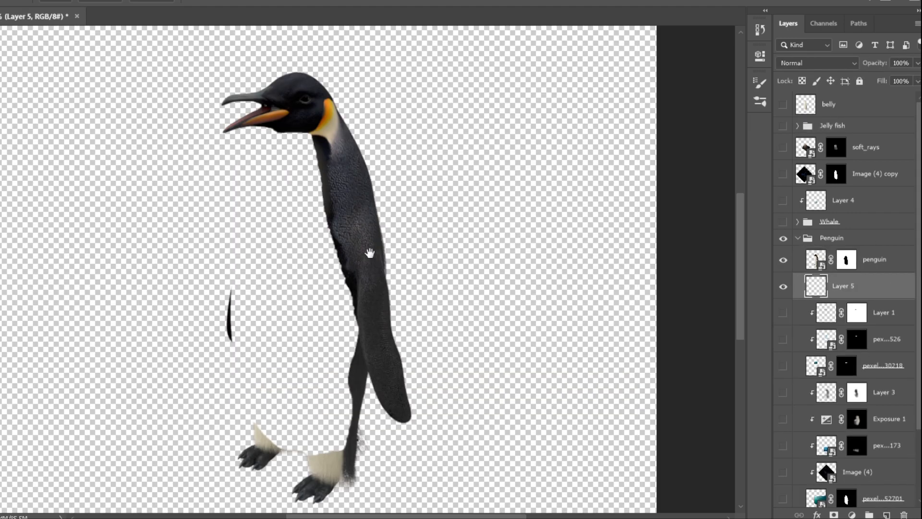
{"action": "left_click", "coordinate": [904, 514]}
Fill a pen-drawn inner back shape with black, clip the Emperor Penguin Pose_4 image to it and transform the texture to fit
{"action": "scroll", "coordinate": [280, 213], "scroll_direction": "down", "scroll_amount": 2}
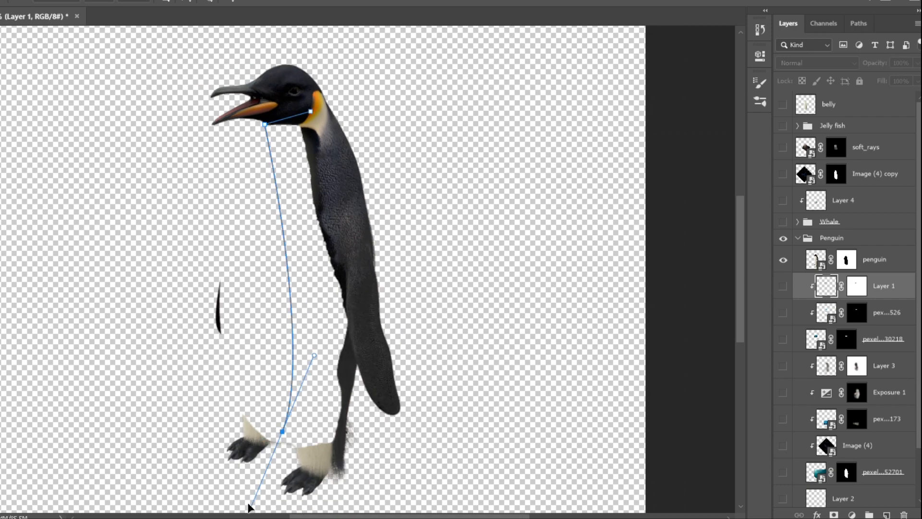
{"action": "scroll", "coordinate": [270, 415], "scroll_direction": "up", "scroll_amount": 3}
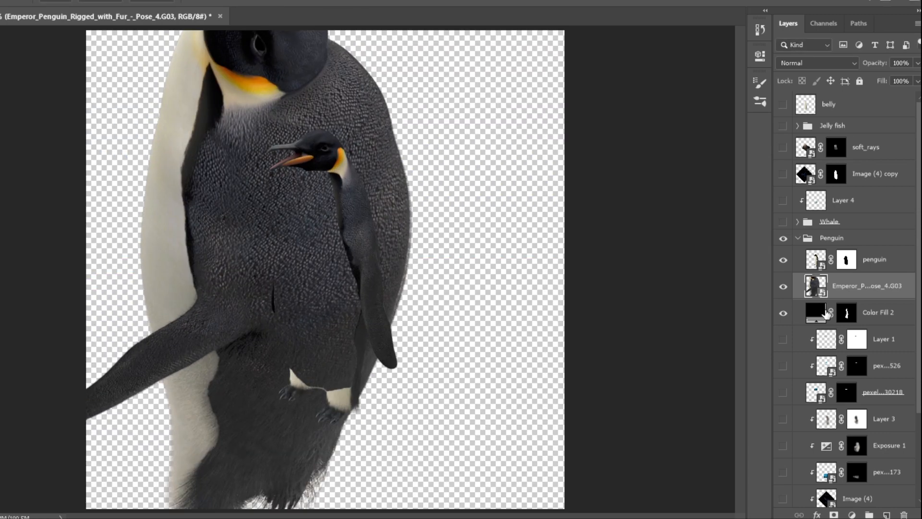
{"action": "left_click", "coordinate": [822, 299], "text": "alt"}
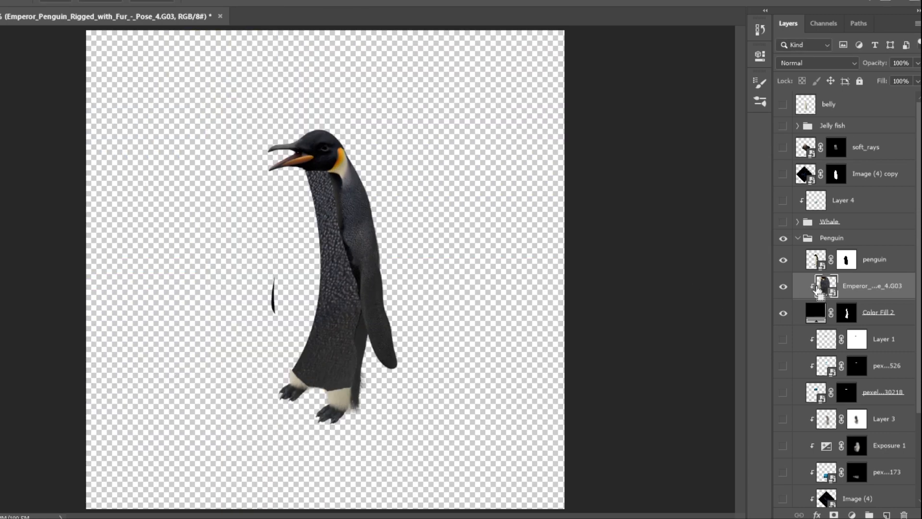
{"action": "key", "text": "ctrl+t"}
{"action": "scroll", "coordinate": [510, 204], "scroll_direction": "down", "scroll_amount": 3}
{"action": "left_click_drag", "start_coordinate": [545, 322], "coordinate": [498, 300]}
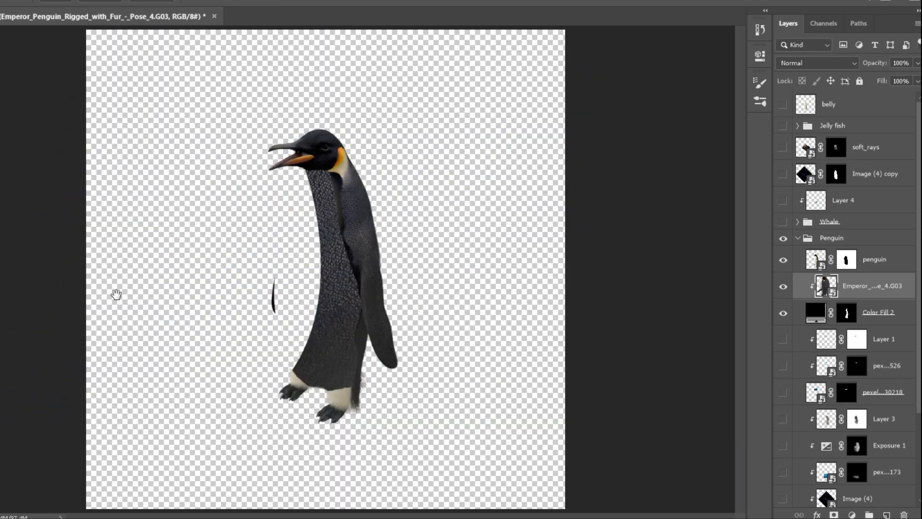
Add shading to the inner back on a new layer clipped above the Emperor Penguin texture
{"action": "scroll", "coordinate": [159, 247], "scroll_direction": "up", "scroll_amount": 2}
{"action": "mouse_move", "coordinate": [397, 432]}
{"action": "left_mouse_down"}
{"action": "mouse_move", "coordinate": [498, 395]}
{"action": "mouse_move", "coordinate": [432, 229]}
{"action": "mouse_move", "coordinate": [422, 152]}
{"action": "left_mouse_up"}
{"action": "left_click", "coordinate": [832, 299], "text": "alt"}
Show the hidden layers again and move Layer 5, the Emperor Penguin texture and Color Fill 2 beneath the belly's water layer
{"action": "left_click_drag", "start_coordinate": [782, 221], "coordinate": [782, 115]}
{"action": "left_click_drag", "start_coordinate": [783, 365], "coordinate": [783, 495]}
{"action": "left_click", "coordinate": [872, 205], "text": "shift"}
{"action": "left_click_drag", "start_coordinate": [872, 206], "coordinate": [865, 426]}
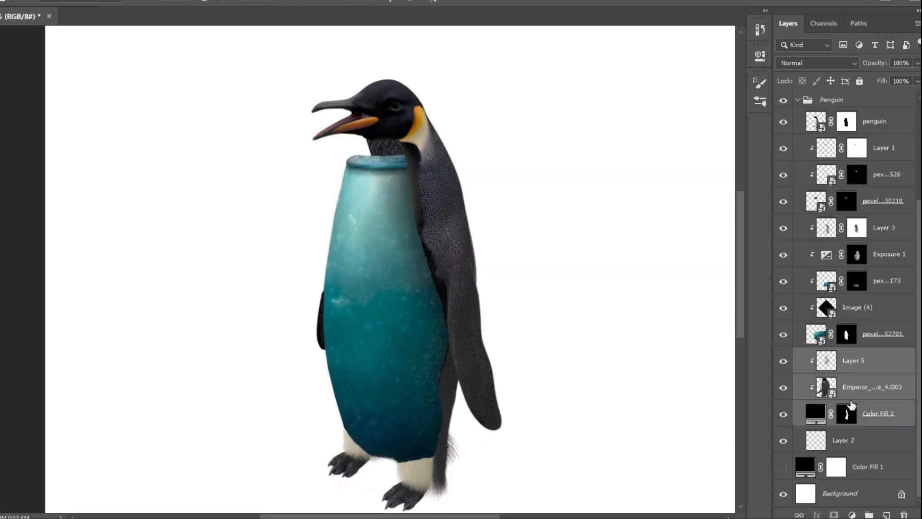
Set the opacity of the pexels water layer in the Penguin group to 95%
{"action": "left_click", "coordinate": [884, 333]}
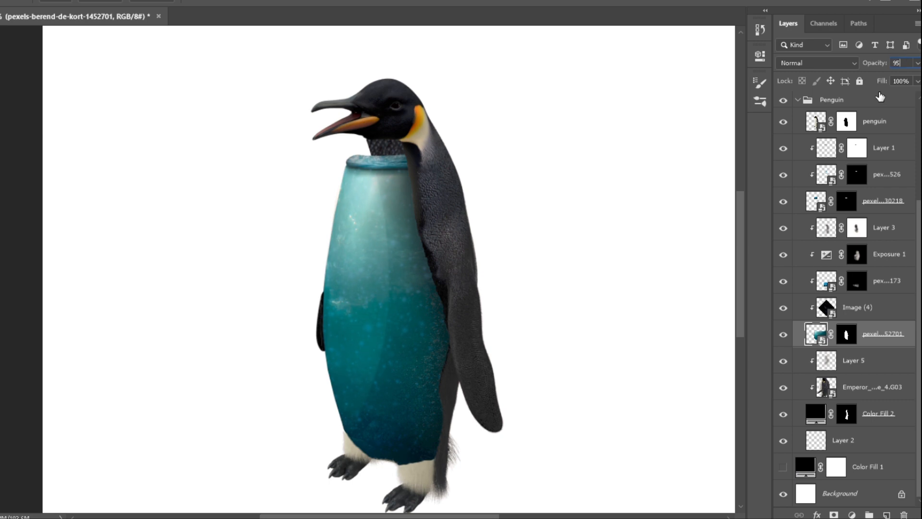
{"action": "key", "text": "Return"}
{"action": "scroll", "coordinate": [200, 290], "scroll_direction": "down", "scroll_amount": 2}
{"action": "scroll", "coordinate": [355, 327], "scroll_direction": "up", "scroll_amount": 2}
Brush the Color Fill 2 mask behind the belly to refine how the inner back shows through the water
{"action": "left_click", "coordinate": [827, 390]}
{"action": "left_click", "coordinate": [846, 414]}
{"action": "scroll", "coordinate": [336, 284], "scroll_direction": "up", "scroll_amount": 2}
{"action": "key", "text": "b"}
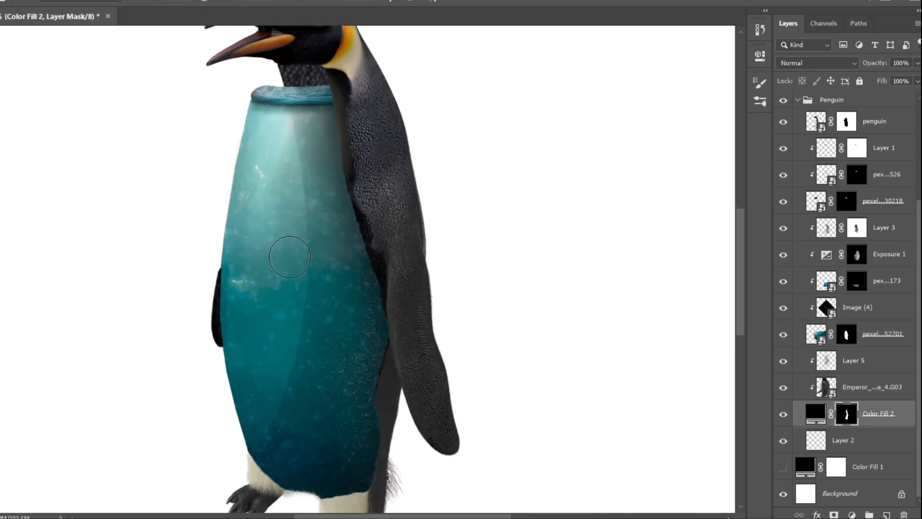
{"action": "left_click_drag", "start_coordinate": [290, 257], "coordinate": [253, 311]}
{"action": "key", "text": "ctrl+z"}
{"action": "right_click", "coordinate": [249, 260], "text": "alt"}
{"action": "mouse_move", "coordinate": [288, 276]}
{"action": "left_mouse_down"}
{"action": "mouse_move", "coordinate": [319, 284]}
{"action": "mouse_move", "coordinate": [330, 250]}
{"action": "left_mouse_up"}
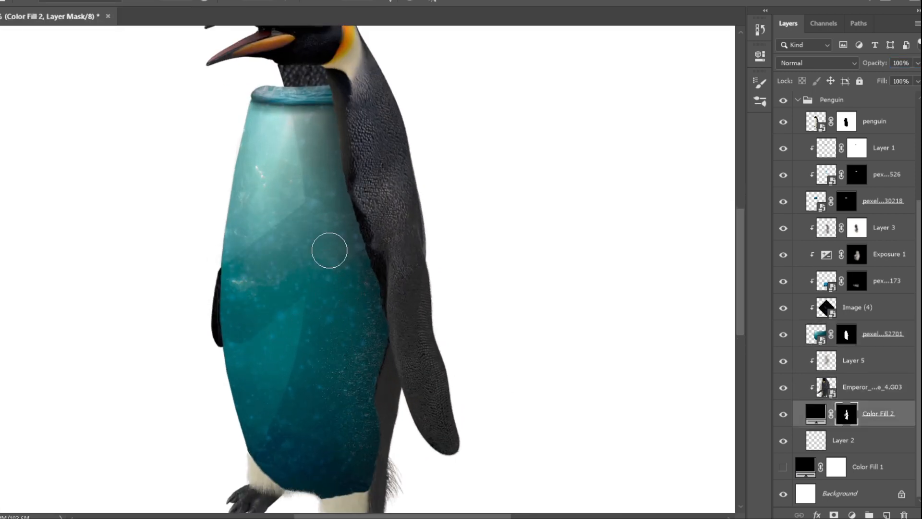
{"action": "scroll", "coordinate": [235, 303], "scroll_direction": "up", "scroll_amount": 2}
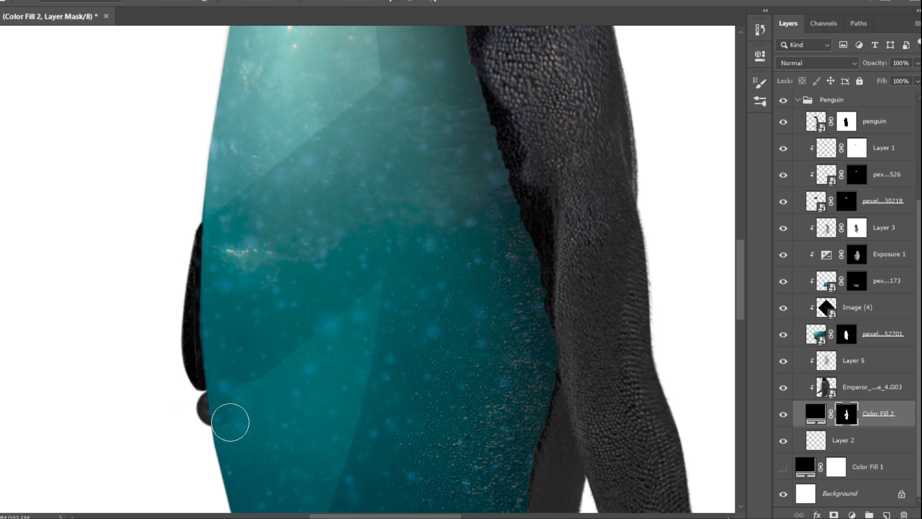
{"action": "mouse_move", "coordinate": [230, 422]}
{"action": "left_mouse_down"}
{"action": "mouse_move", "coordinate": [232, 405]}
{"action": "mouse_move", "coordinate": [358, 315]}
{"action": "mouse_move", "coordinate": [307, 323]}
{"action": "left_mouse_up"}
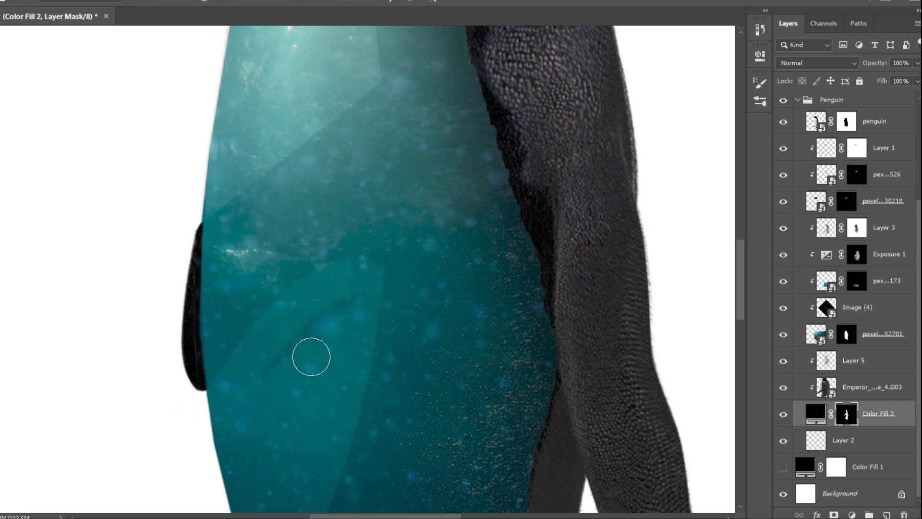
{"action": "key", "text": "ctrl+0"}
Turn the layers inside the Whale and Jelly fish groups back on and collapse the groups
{"action": "scroll", "coordinate": [784, 182], "scroll_direction": "up", "scroll_amount": 5}
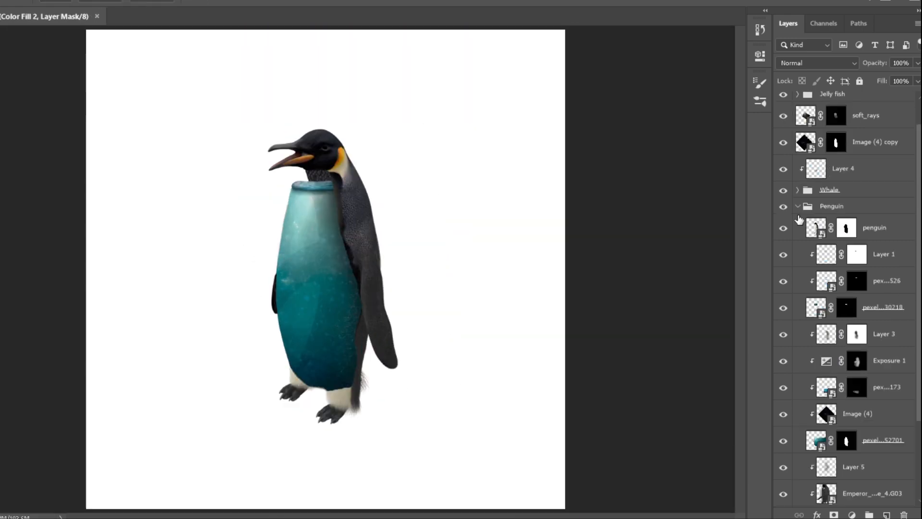
{"action": "left_click", "coordinate": [802, 222]}
{"action": "left_click", "coordinate": [797, 222]}
{"action": "left_click_drag", "start_coordinate": [782, 244], "coordinate": [782, 349]}
{"action": "left_click", "coordinate": [797, 126]}
{"action": "left_click_drag", "start_coordinate": [783, 148], "coordinate": [783, 226]}
{"action": "left_click", "coordinate": [797, 126]}
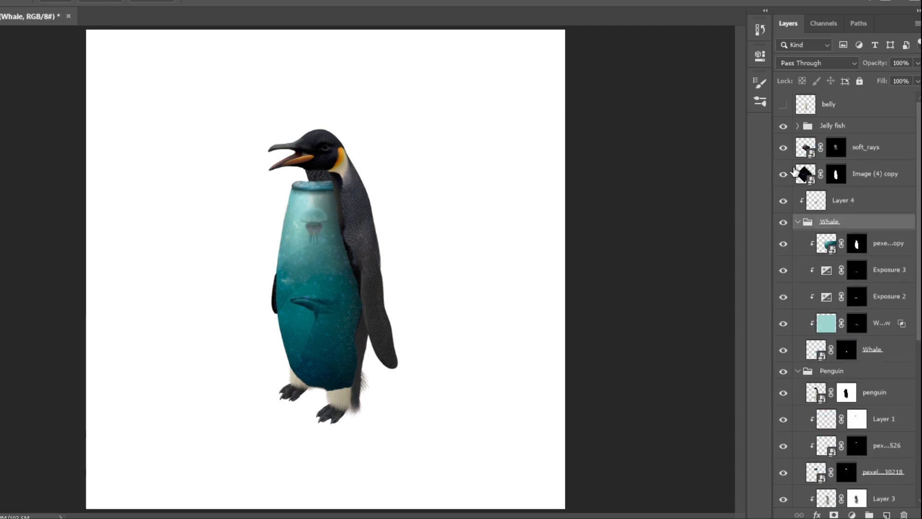
{"action": "left_click", "coordinate": [797, 222]}
{"action": "left_click", "coordinate": [797, 238]}
Add a new layer clipped directly above the belly's pexels water layer for painting its edges
{"action": "key", "text": "ctrl+plus"}
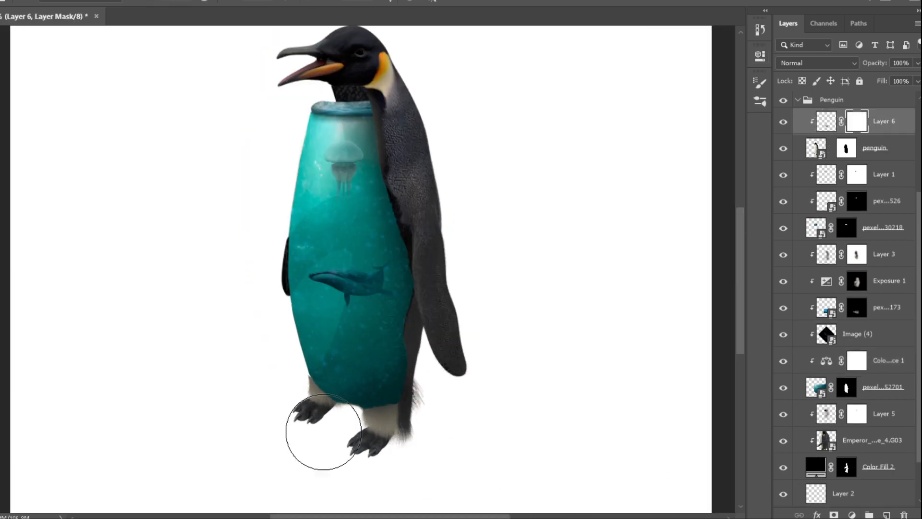
{"action": "left_click", "coordinate": [886, 514]}
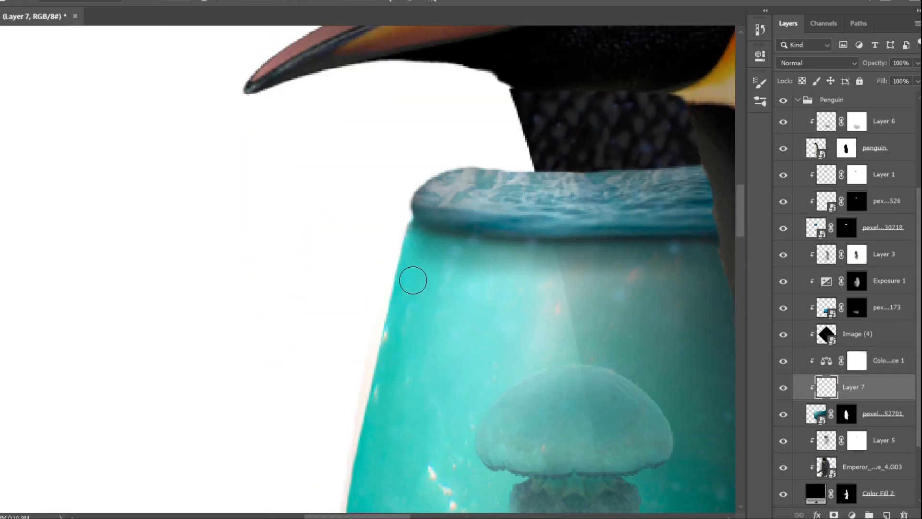
{"action": "type", "text": "2"}
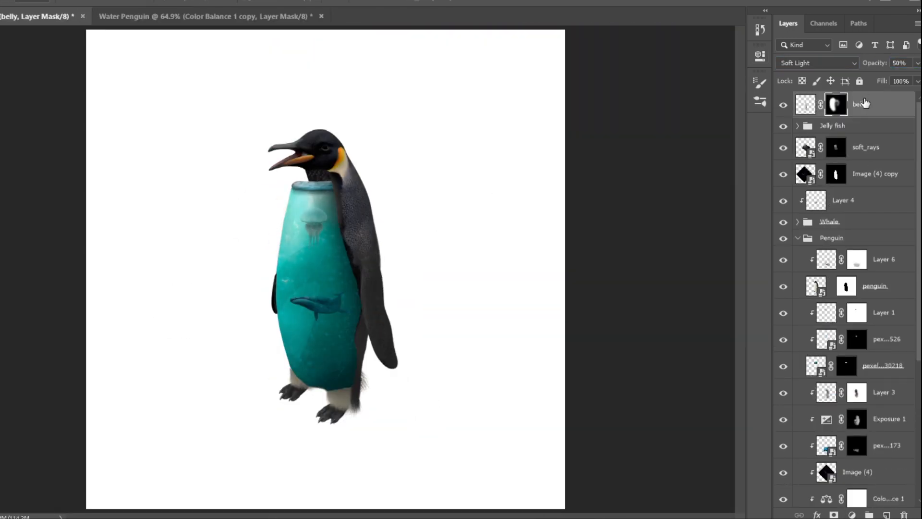
Group all the penguin composite layers together under the name Penguin
{"action": "scroll", "coordinate": [826, 257], "scroll_direction": "down", "scroll_amount": 5}
{"action": "key", "text": "ctrl+g"}
{"action": "type", "text": "Penguin"}
{"action": "key", "text": "Return"}
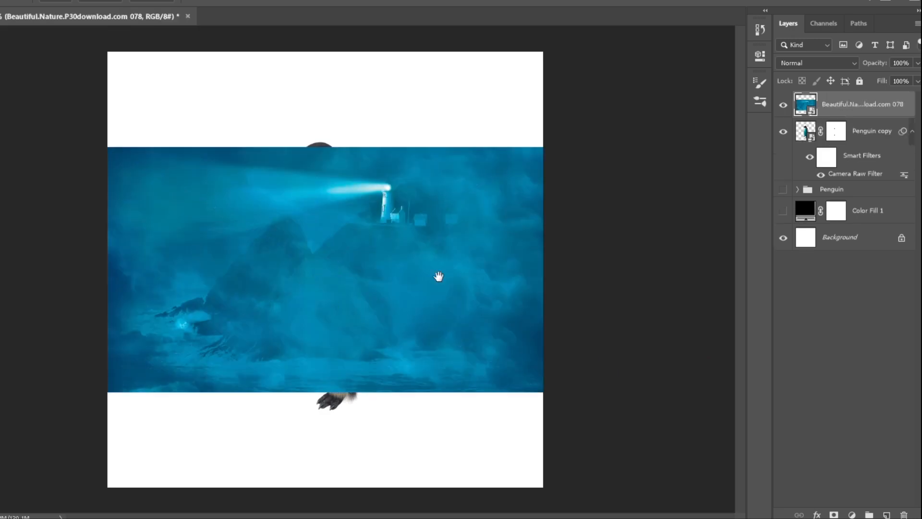
Enlarge the blue Beautiful.Nature 078 image to span the canvas width and move it beneath the Penguin copy layer
{"action": "key", "text": "ctrl+t"}
{"action": "key", "text": "ctrl+minus"}
{"action": "left_click_drag", "start_coordinate": [325, 360], "coordinate": [327, 432]}
{"action": "left_click_drag", "start_coordinate": [309, 391], "coordinate": [413, 346]}
{"action": "key", "text": "Return"}
{"action": "key", "text": "ctrl+["}
Scale down the Penguin copy layer and move it lower, slightly right of the canvas centre
{"action": "left_click", "coordinate": [873, 104]}
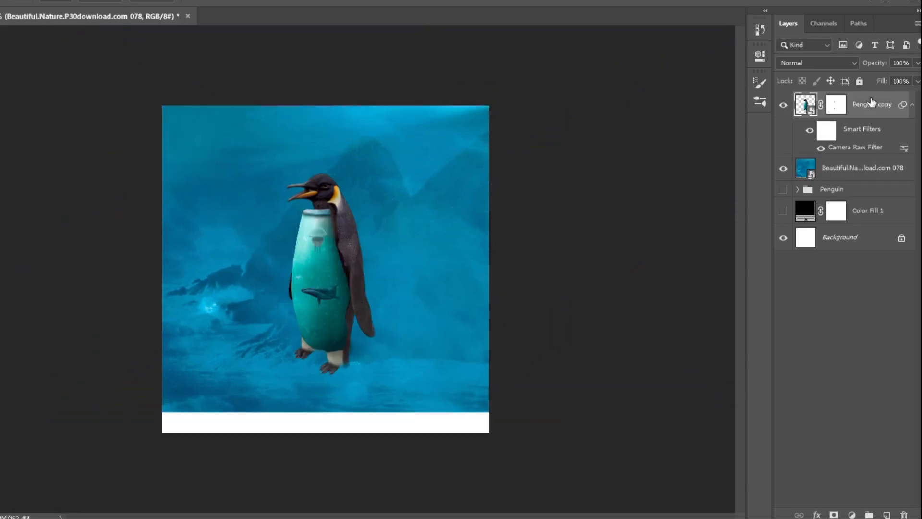
{"action": "key", "text": "ctrl+t"}
{"action": "left_click_drag", "start_coordinate": [331, 173], "coordinate": [331, 222]}
{"action": "left_click_drag", "start_coordinate": [331, 303], "coordinate": [361, 335]}
{"action": "key", "text": "Return"}
Place the Beautiful.Nature 063 landscape above the blue background, enlarge it to fill the canvas, and mask out its sky and distant hills
{"action": "left_click", "coordinate": [821, 175]}
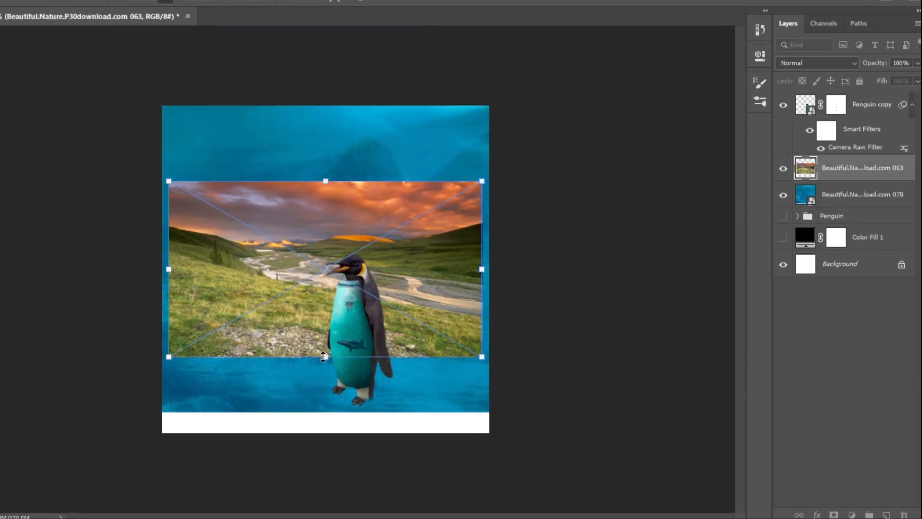
{"action": "key", "text": "Return"}
{"action": "left_click", "coordinate": [834, 514]}
{"action": "scroll", "coordinate": [401, 344], "scroll_direction": "up", "scroll_amount": 3}
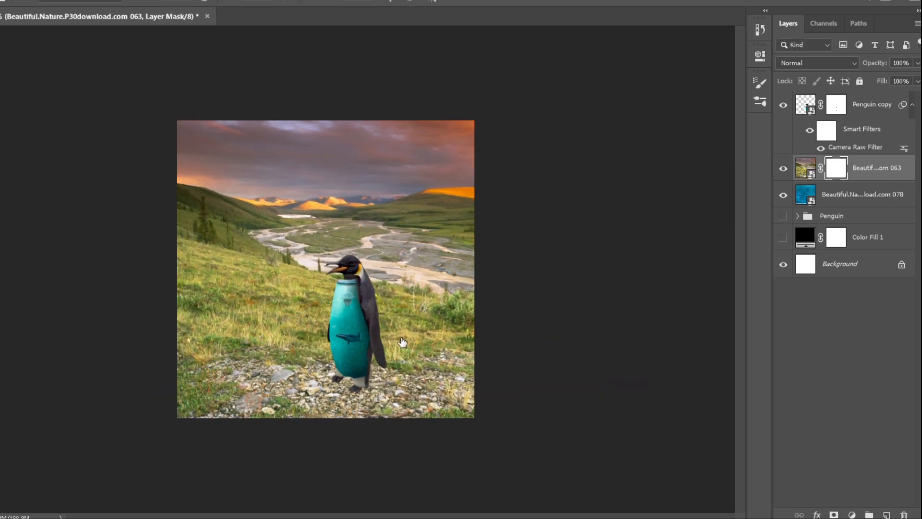
{"action": "key", "text": "b"}
{"action": "mouse_move", "coordinate": [268, 245]}
{"action": "left_mouse_down"}
{"action": "mouse_move", "coordinate": [543, 312]}
{"action": "mouse_move", "coordinate": [258, 231]}
{"action": "mouse_move", "coordinate": [522, 304]}
{"action": "left_mouse_up"}
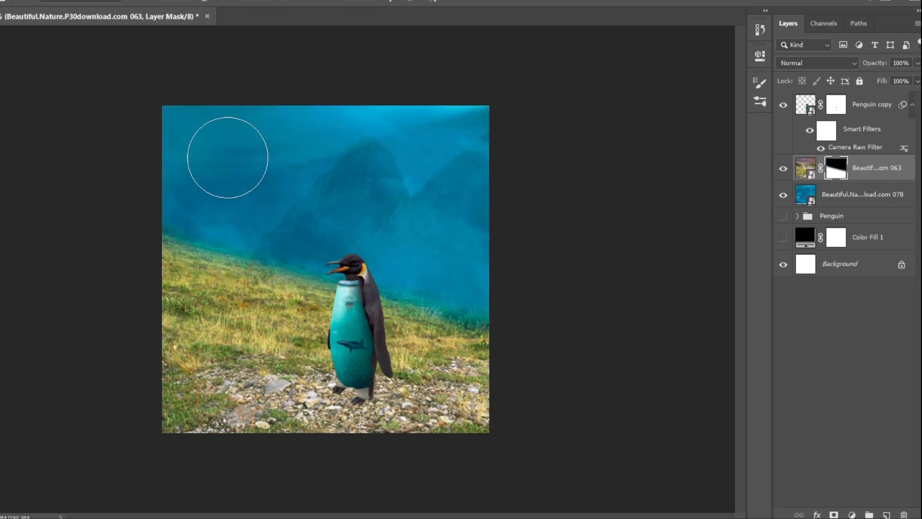
Clip a Hue/Saturation adjustment to the grass landscape, colorize it blue and tone it down to match the background
{"action": "left_click", "coordinate": [852, 514]}
{"action": "left_click", "coordinate": [790, 343]}
{"action": "key", "text": "ctrl+alt+g"}
{"action": "left_click", "coordinate": [637, 203]}
{"action": "left_click_drag", "start_coordinate": [624, 134], "coordinate": [720, 134]}
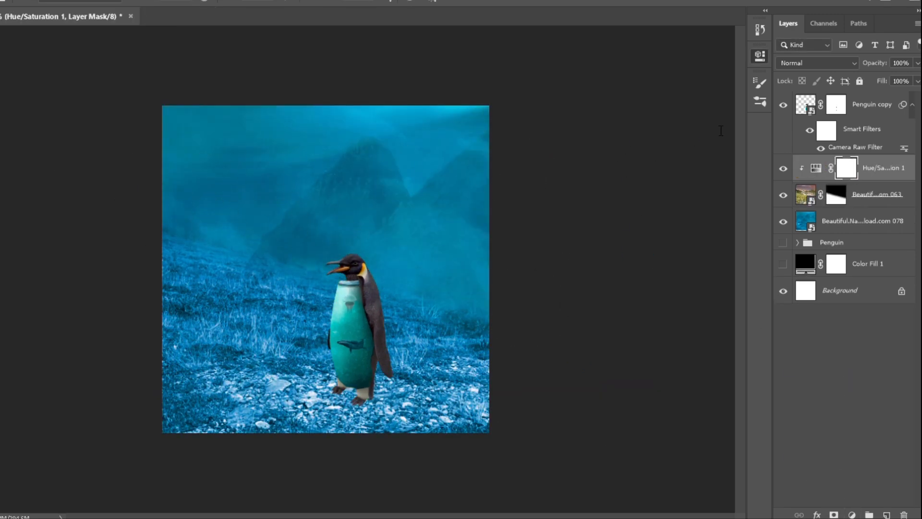
{"action": "left_click_drag", "start_coordinate": [663, 163], "coordinate": [625, 190]}
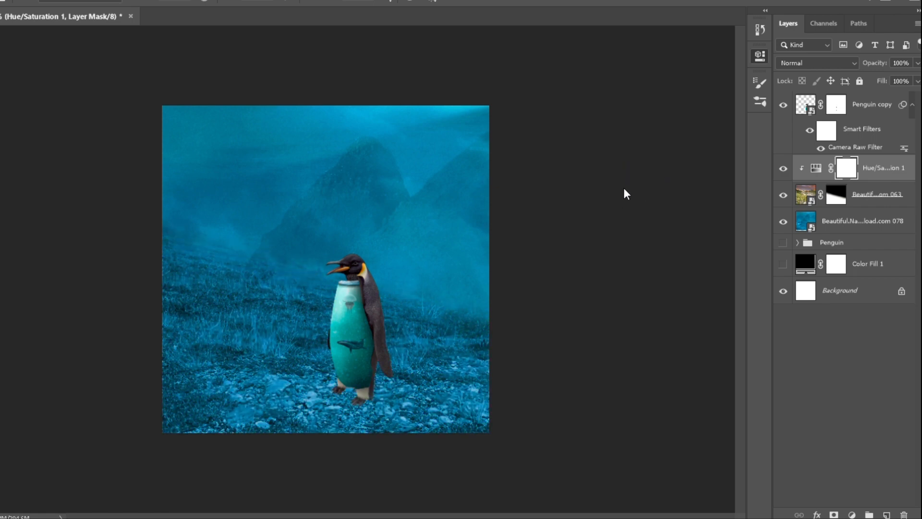
Brush the Beautiful.Nature 063 mask across the slope to fade the upper grass into a lower, level horizon behind the penguin
{"action": "left_click", "coordinate": [832, 195]}
{"action": "key", "text": "ctrl+plus"}
{"action": "mouse_move", "coordinate": [80, 288]}
{"action": "left_mouse_down"}
{"action": "mouse_move", "coordinate": [391, 372]}
{"action": "mouse_move", "coordinate": [538, 374]}
{"action": "left_mouse_up"}
{"action": "key", "text": "ctrl+z"}
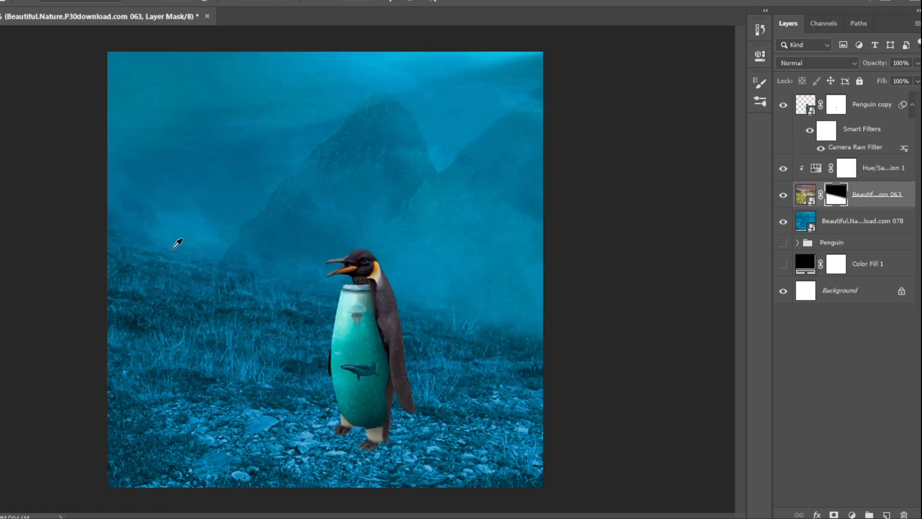
{"action": "left_click_drag", "start_coordinate": [125, 312], "coordinate": [574, 353]}
{"action": "key", "text": "ctrl+plus"}
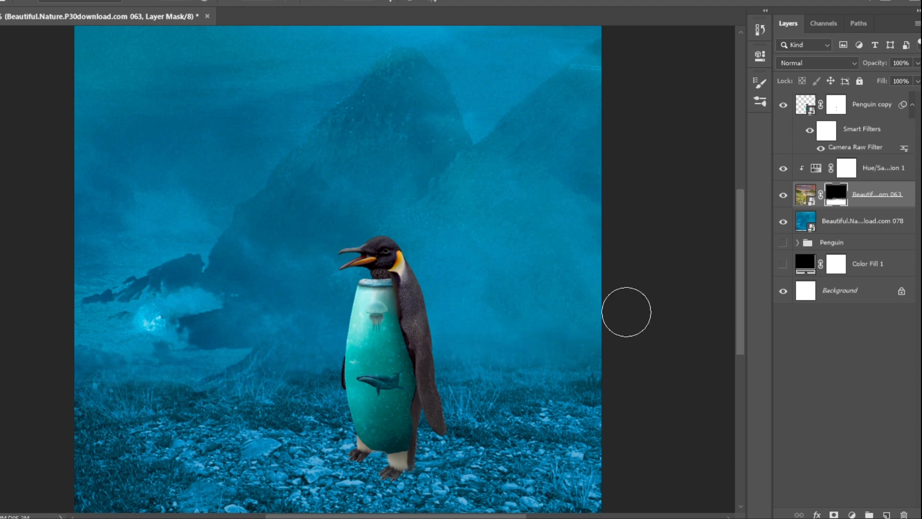
Try a clipped Hue/Saturation adjustment on the Beautiful.Nature 078 background and replace it with a darkening Brightness/Contrast adjustment
{"action": "key", "text": "bracketright"}
{"action": "key", "text": "bracketright"}
{"action": "key", "text": "bracketright"}
{"action": "key", "text": "bracketright"}
{"action": "key", "text": "bracketright"}
{"action": "key", "text": "v"}
{"action": "left_click", "coordinate": [841, 225]}
{"action": "left_click", "coordinate": [852, 514]}
{"action": "left_click", "coordinate": [864, 358]}
{"action": "key", "text": "ctrl+alt+g"}
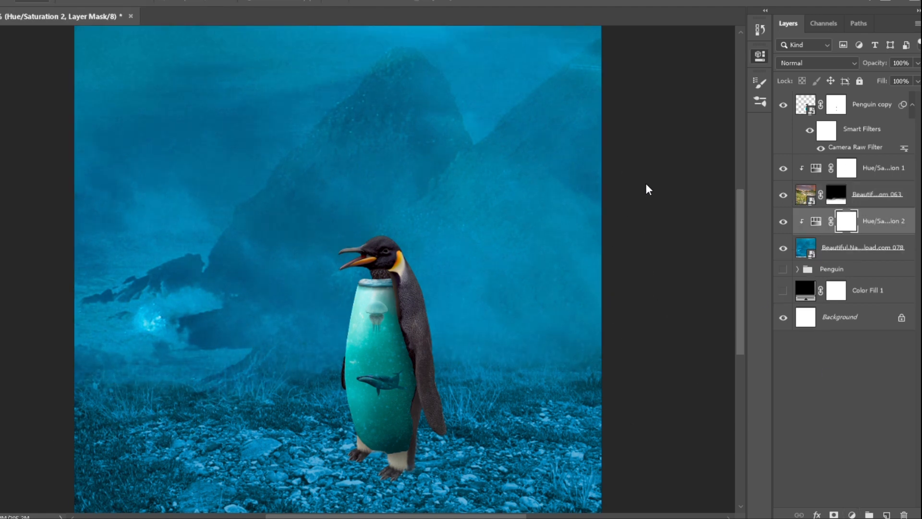
{"action": "key", "text": "Delete"}
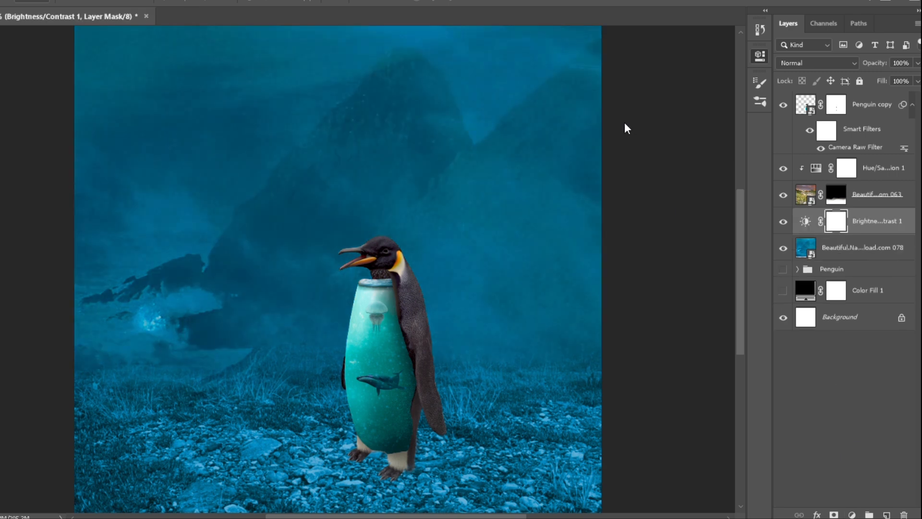
Enlarge the Beautiful.Nature 078 background layer so the mountains appear larger behind the penguin
{"action": "key", "text": "ctrl+minus"}
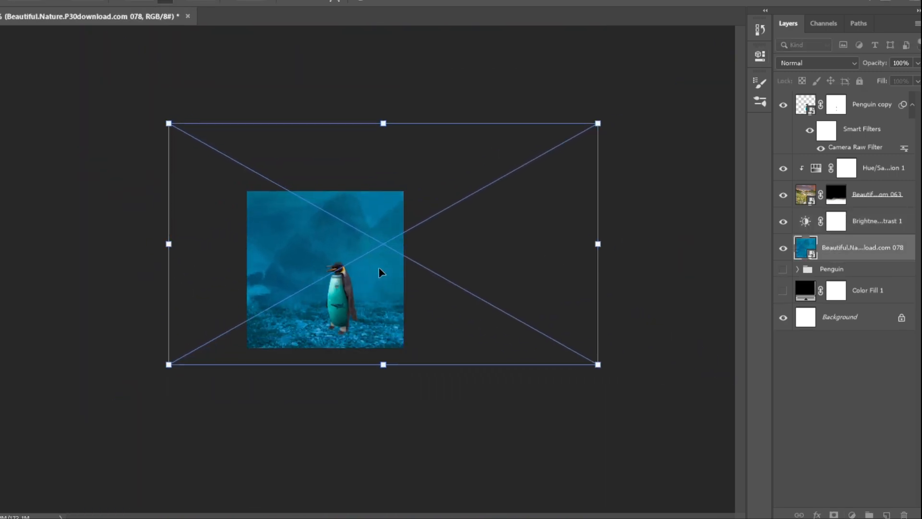
{"action": "key", "text": "Return"}
{"action": "key", "text": "ctrl+plus"}
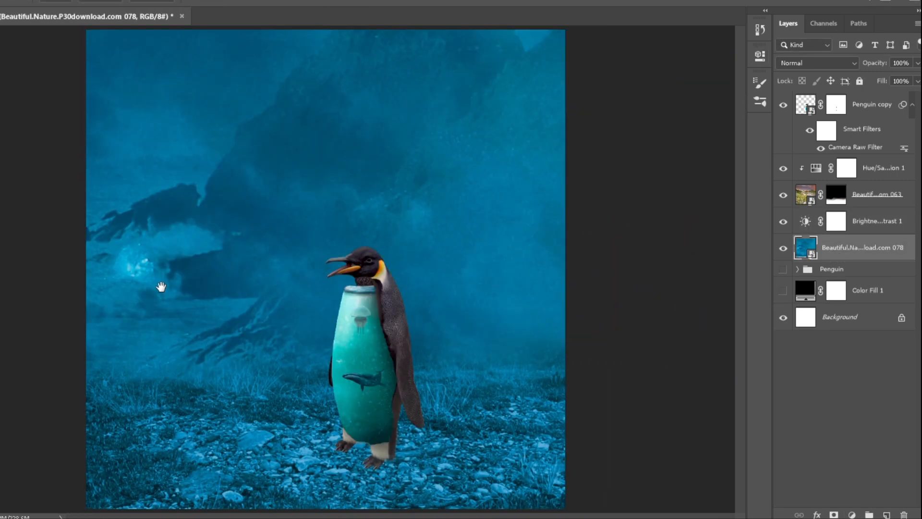
Brush the Beautiful.Nature 063 mask along the horizon to fade the distant grass, and clip the Brightness/Contrast adjustment to Beautiful.Nature 078
{"action": "key", "text": "alt+bracketright"}
{"action": "key", "text": "alt+bracketright"}
{"action": "left_click_drag", "start_coordinate": [120, 389], "coordinate": [609, 407]}
{"action": "left_click", "coordinate": [863, 248]}
{"action": "left_click", "coordinate": [854, 234], "text": "alt"}
Paint sampled blue mist across the ground on a new layer above Hue/Saturation 1, and nudge the penguin slightly lower
{"action": "left_click", "coordinate": [877, 194]}
{"action": "left_click", "coordinate": [884, 168]}
{"action": "left_click", "coordinate": [887, 514]}
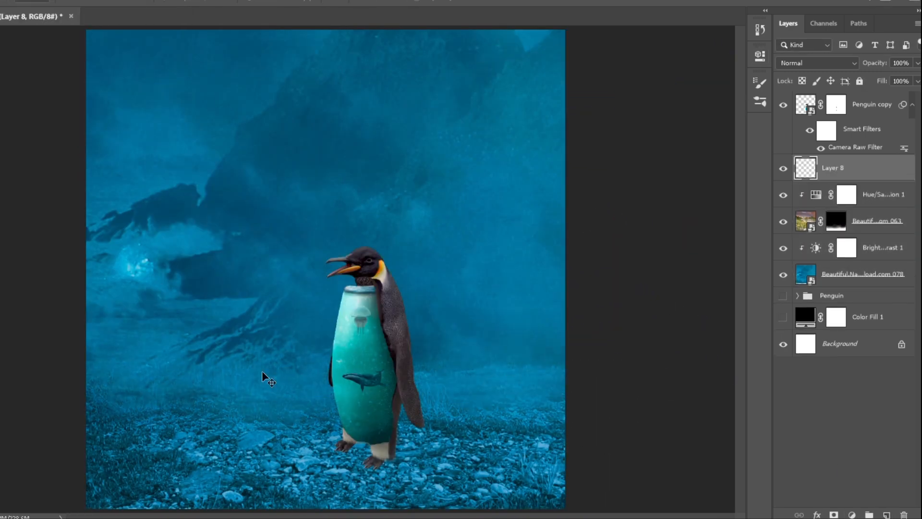
{"action": "left_click", "coordinate": [263, 386], "text": "alt"}
{"action": "left_click_drag", "start_coordinate": [200, 446], "coordinate": [566, 457]}
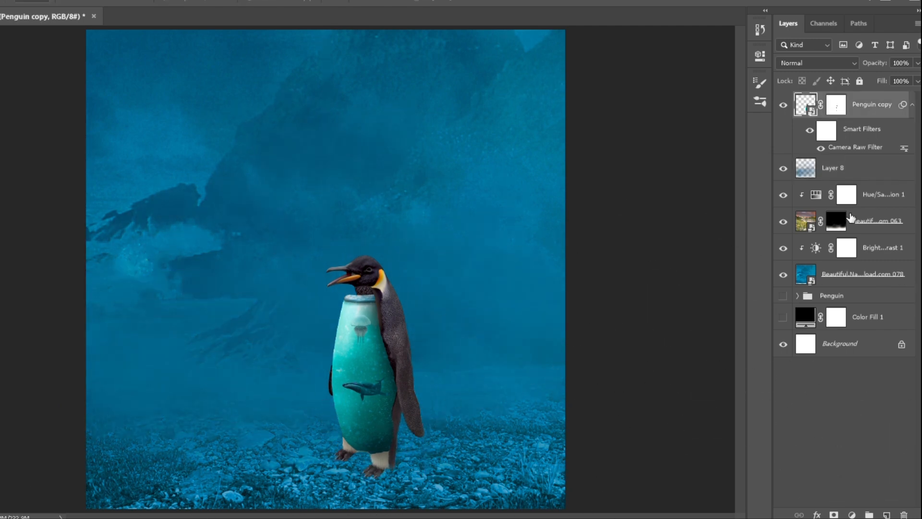
Duplicate the Hue/Saturation 1 adjustment above the Penguin copy layer, clip it to the penguin and set its opacity to 35%
{"action": "left_click_drag", "start_coordinate": [869, 196], "coordinate": [852, 93], "text": "alt"}
{"action": "left_click", "coordinate": [831, 118], "text": "alt"}
{"action": "left_click_drag", "start_coordinate": [875, 63], "coordinate": [750, 64]}
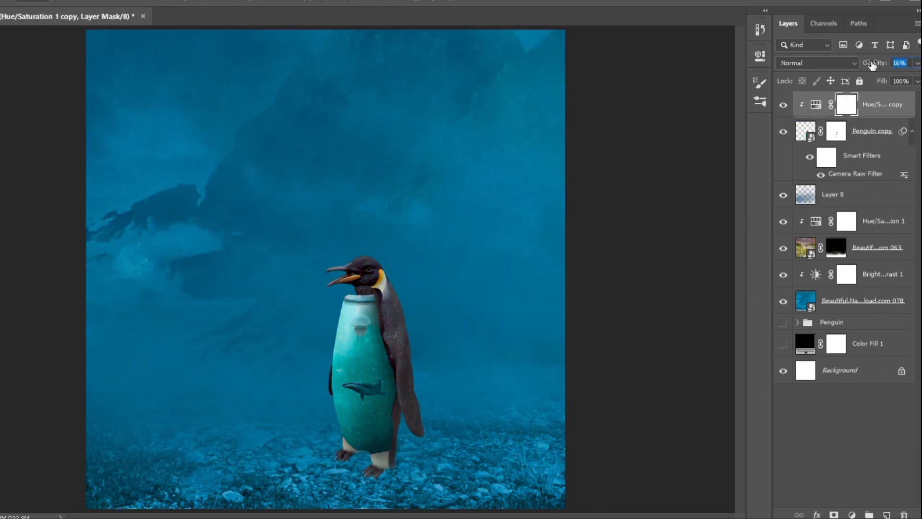
{"action": "type", "text": "35"}
Clip a new Hue/Saturation adjustment to the penguin above the duplicated one, and invert its mask to black
{"action": "left_click", "coordinate": [852, 386]}
{"action": "left_click", "coordinate": [834, 118], "text": "alt"}
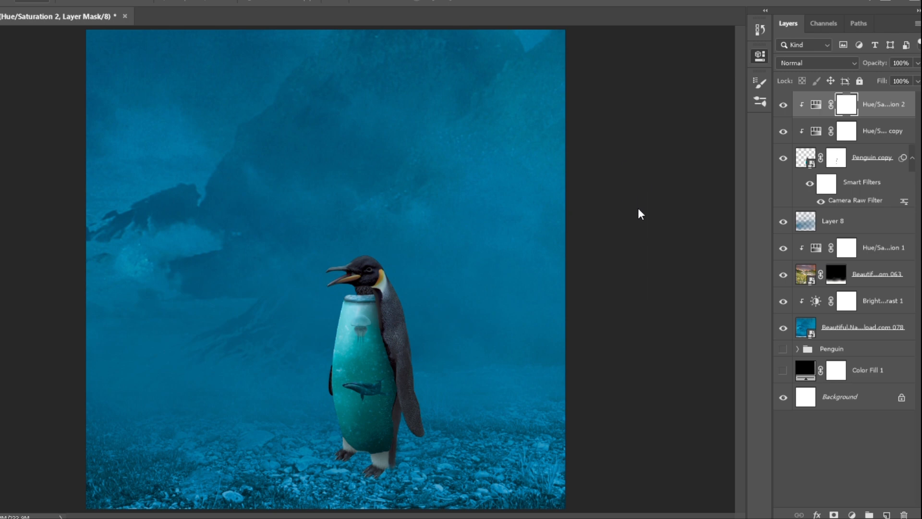
{"action": "key", "text": "ctrl+i"}
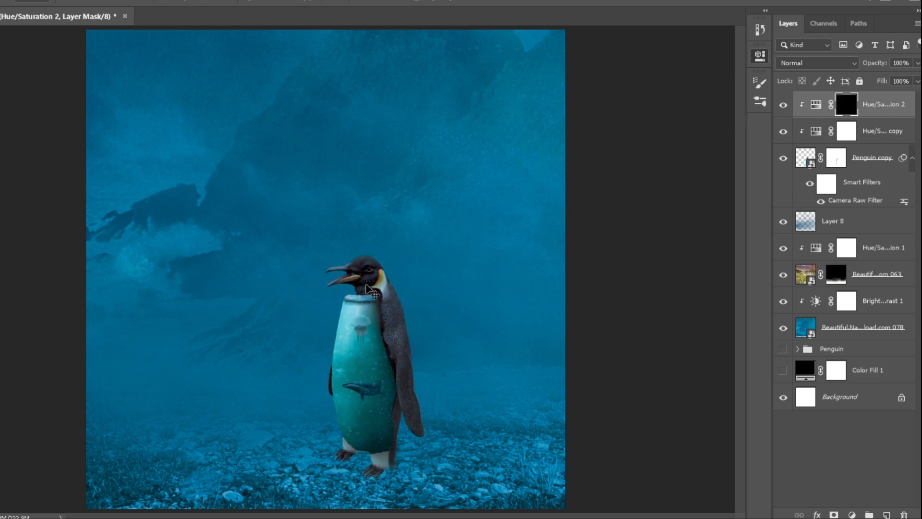
Paint the Hue/Saturation 2 mask over the penguin's back, wing and belly to reveal the adjustment there
{"action": "key", "text": "b"}
{"action": "mouse_move", "coordinate": [403, 261]}
{"action": "left_mouse_down", "text": "alt"}
{"action": "mouse_move", "coordinate": [346, 261]}
{"action": "mouse_move", "coordinate": [429, 394]}
{"action": "left_mouse_up", "text": "alt"}
{"action": "scroll", "coordinate": [354, 261], "scroll_direction": "up", "scroll_amount": 4}
{"action": "scroll", "coordinate": [407, 275], "scroll_direction": "down", "scroll_amount": 3}
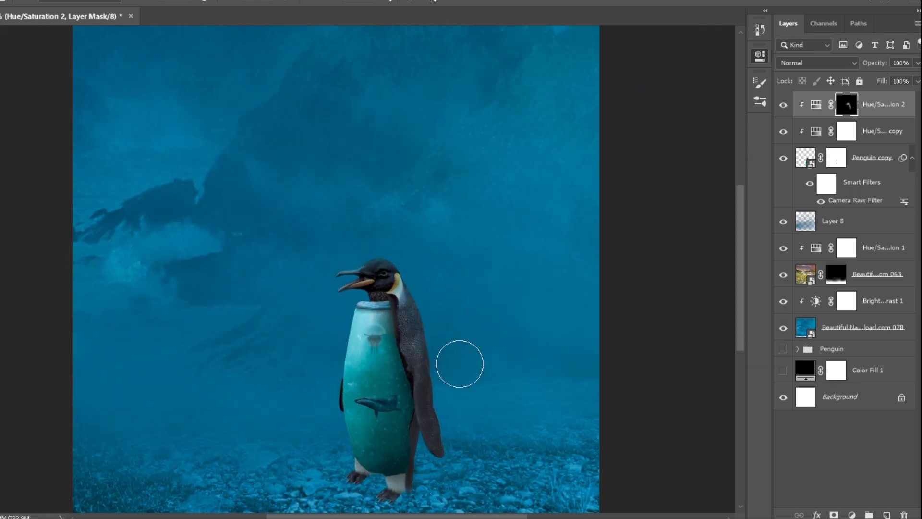
{"action": "left_click_drag", "start_coordinate": [369, 345], "coordinate": [360, 331]}
{"action": "scroll", "coordinate": [359, 327], "scroll_direction": "up", "scroll_amount": 2}
{"action": "scroll", "coordinate": [339, 412], "scroll_direction": "down", "scroll_amount": 2}
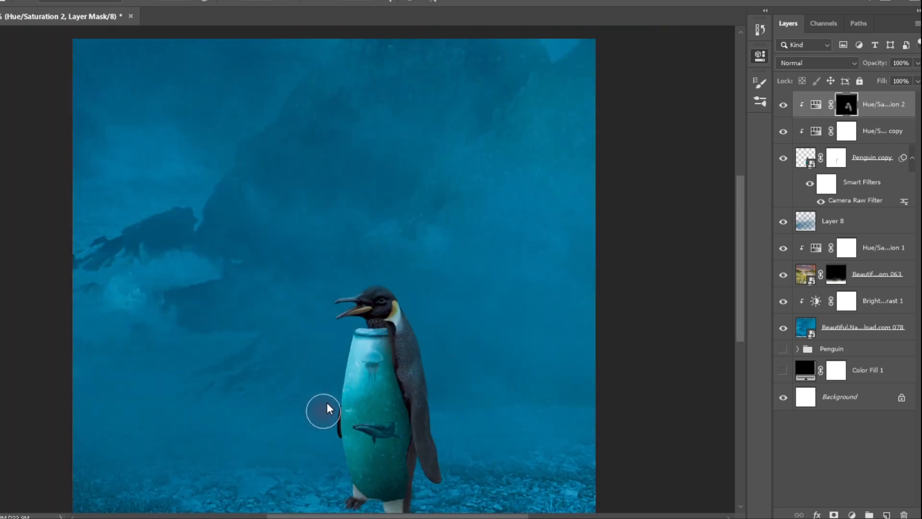
{"action": "scroll", "coordinate": [336, 398], "scroll_direction": "up", "scroll_amount": 3}
{"action": "scroll", "coordinate": [517, 324], "scroll_direction": "down", "scroll_amount": 2}
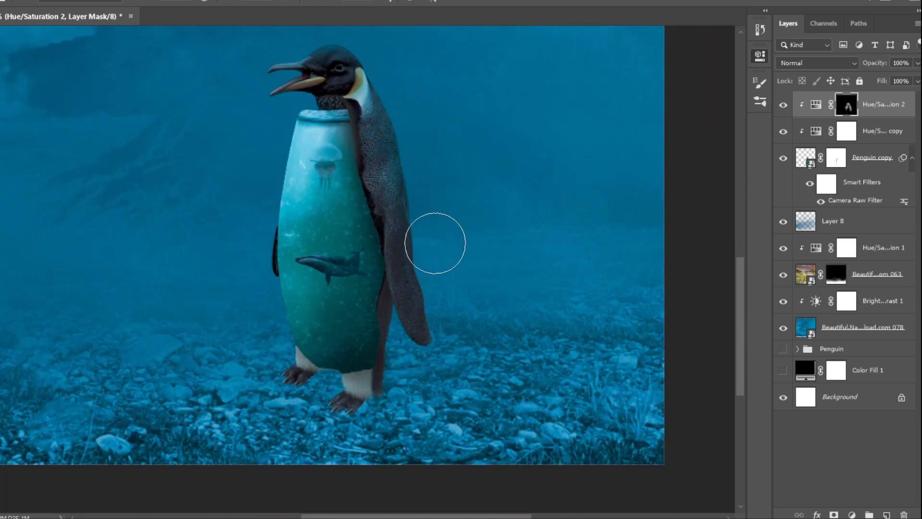
Paint soft dark shadows under the feet on new layers below the penguin and over its lower body on a clipped layer, softening with masks
{"action": "scroll", "coordinate": [381, 272], "scroll_direction": "down", "scroll_amount": 4}
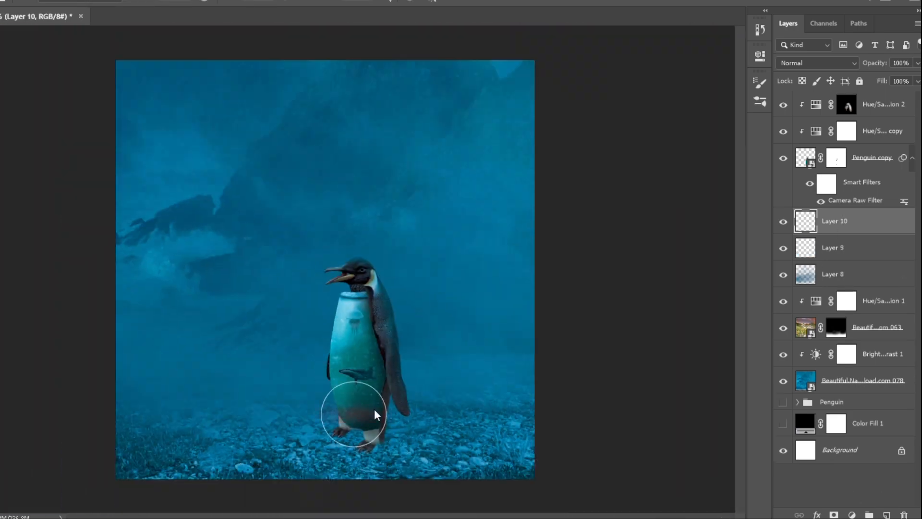
{"action": "mouse_move", "coordinate": [294, 467]}
{"action": "left_mouse_down"}
{"action": "mouse_move", "coordinate": [346, 493]}
{"action": "mouse_move", "coordinate": [397, 458]}
{"action": "left_mouse_up"}
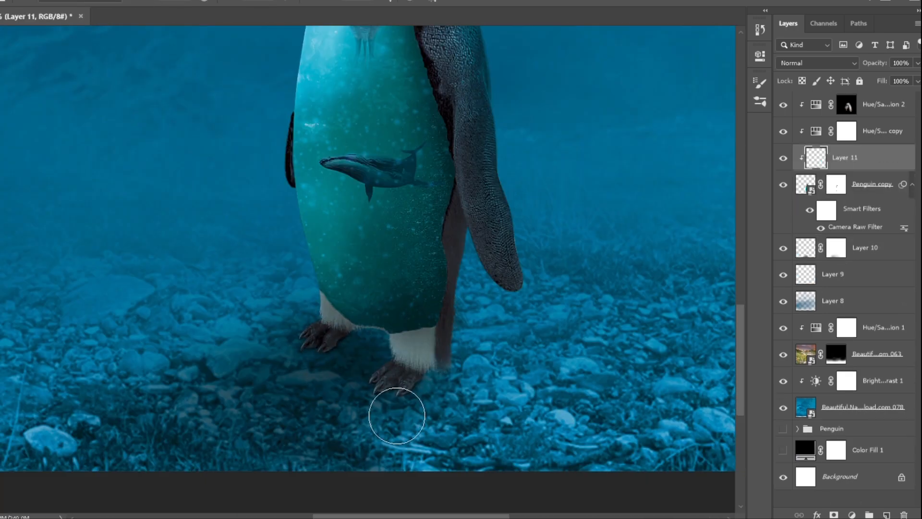
{"action": "scroll", "coordinate": [398, 417], "scroll_direction": "down", "scroll_amount": 3}
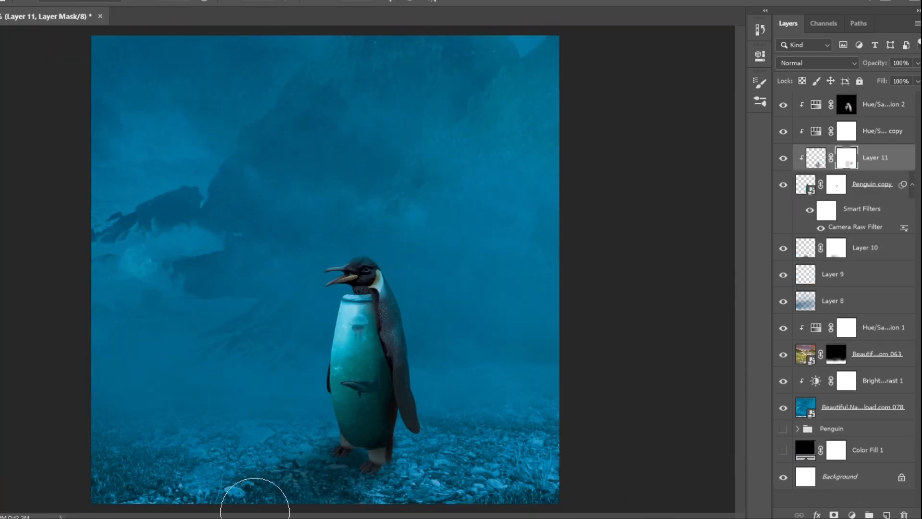
{"action": "scroll", "coordinate": [336, 471], "scroll_direction": "up", "scroll_amount": 2}
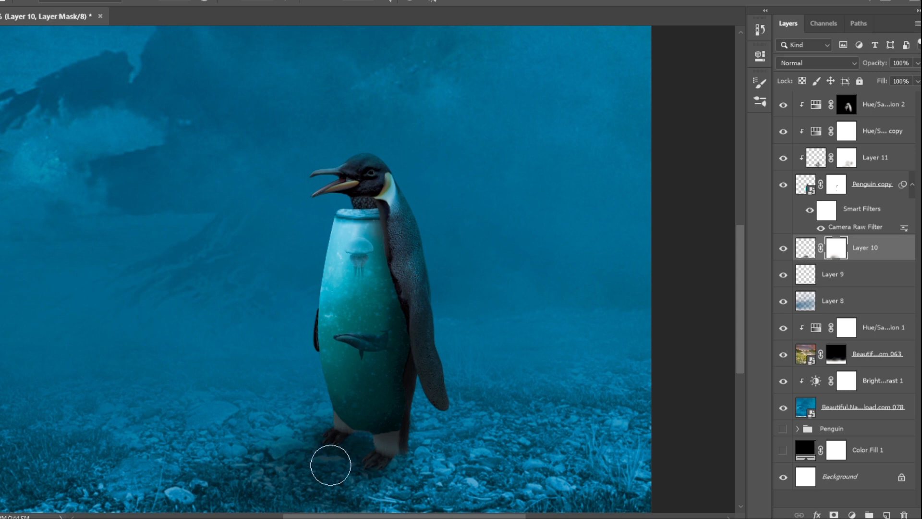
{"action": "scroll", "coordinate": [330, 465], "scroll_direction": "down", "scroll_amount": 3}
Paint a soft bright blue glow over the upper right sky on a new top layer, set to Overlay at 30% opacity
{"action": "left_click", "coordinate": [883, 104]}
{"action": "left_click", "coordinate": [887, 514]}
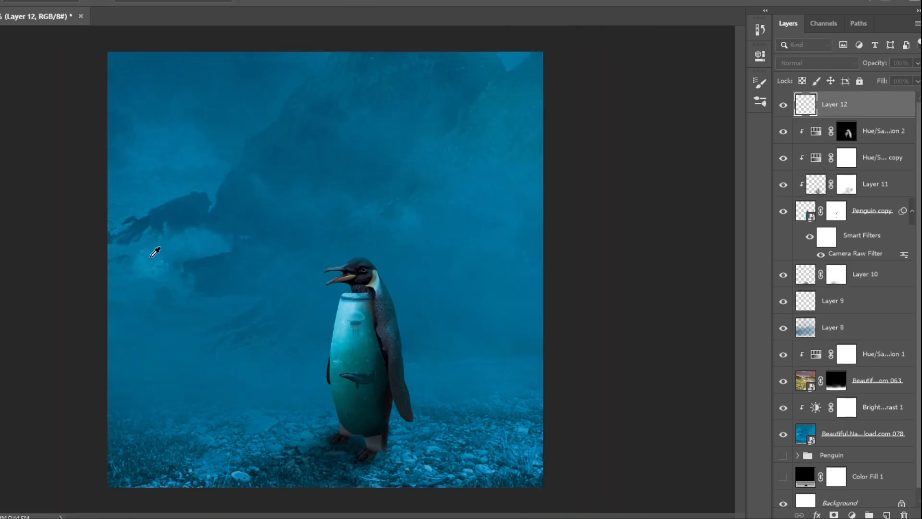
{"action": "left_click", "coordinate": [480, 137]}
{"action": "left_click", "coordinate": [817, 63]}
{"action": "left_click", "coordinate": [792, 279]}
{"action": "left_click_drag", "start_coordinate": [883, 63], "coordinate": [856, 62]}
{"action": "scroll", "coordinate": [424, 334], "scroll_direction": "up", "scroll_amount": 1}
{"action": "scroll", "coordinate": [424, 333], "scroll_direction": "down", "scroll_amount": 2}
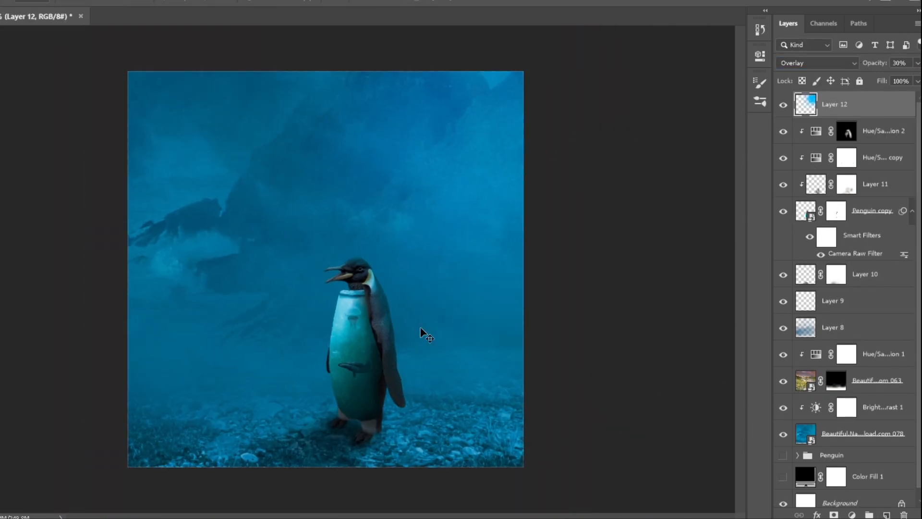
Extend the Hue/Saturation 2 mask along the penguin's right side up to the neck
{"action": "left_click", "coordinate": [846, 131]}
{"action": "mouse_move", "coordinate": [425, 369]}
{"action": "left_mouse_down"}
{"action": "mouse_move", "coordinate": [391, 259]}
{"action": "mouse_move", "coordinate": [412, 266]}
{"action": "left_mouse_up"}
{"action": "scroll", "coordinate": [350, 329], "scroll_direction": "up", "scroll_amount": 4}
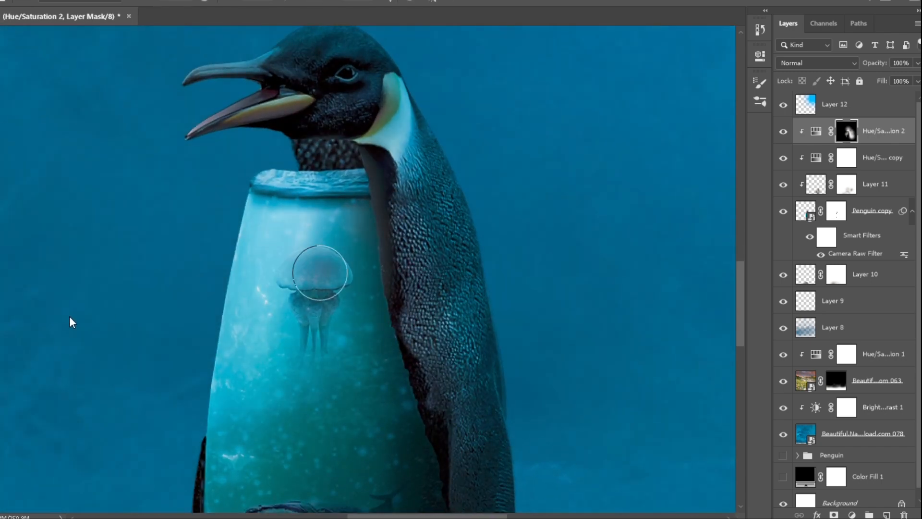
Paint a cyan glow over the jellyfish on a new layer, set to Color Dodge at 35% opacity
{"action": "key", "text": "ctrl+shift+alt+n"}
{"action": "left_click", "coordinate": [319, 268]}
{"action": "left_click", "coordinate": [817, 63]}
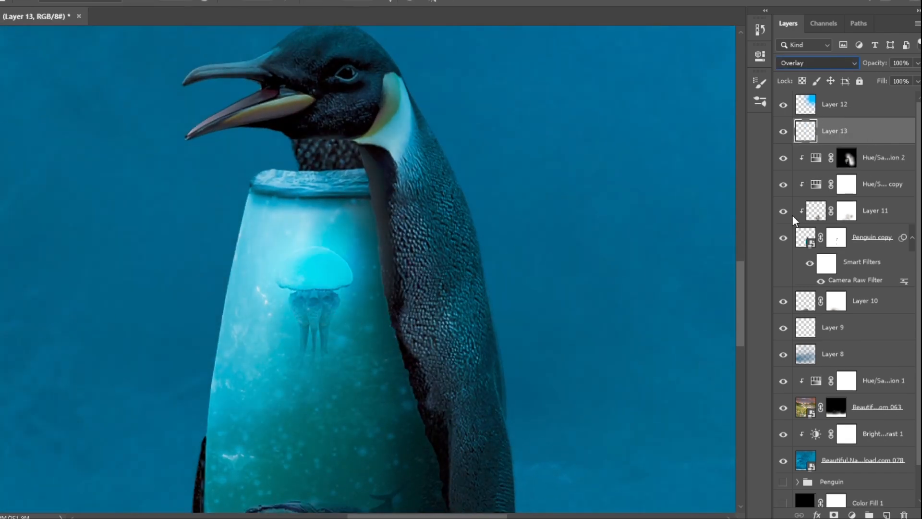
{"action": "left_click", "coordinate": [788, 185]}
{"action": "key", "text": "ctrl+0"}
{"action": "key", "text": "2"}
{"action": "key", "text": "9"}
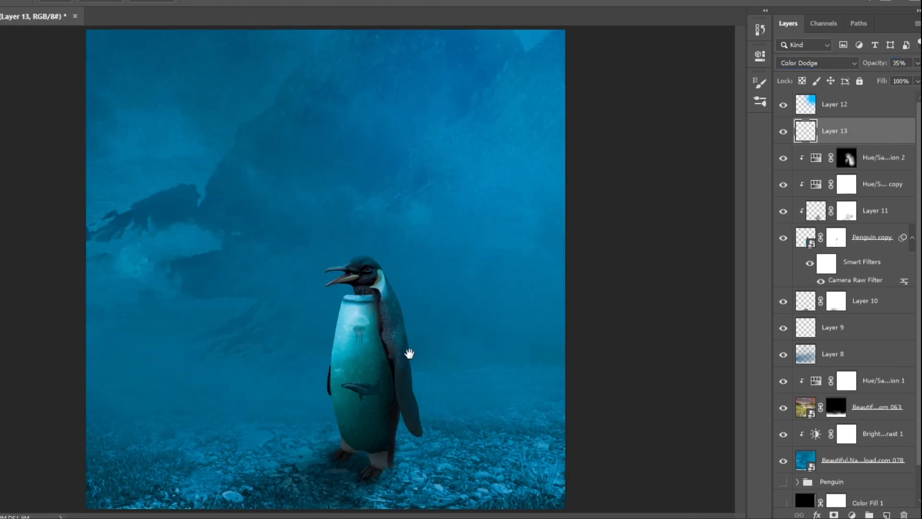
Compare the belly with and without the jellyfish glow, and fine-tune the glow layer's opacity
{"action": "scroll", "coordinate": [363, 309], "scroll_direction": "up", "scroll_amount": 4}
{"action": "left_click", "coordinate": [783, 131]}
{"action": "left_click", "coordinate": [783, 131]}
{"action": "left_click_drag", "start_coordinate": [873, 64], "coordinate": [865, 73]}
{"action": "left_click_drag", "start_coordinate": [368, 373], "coordinate": [360, 319]}
{"action": "key", "text": "ctrl+0"}
Add a new empty layer for further painting with the Brush tool
{"action": "scroll", "coordinate": [409, 251], "scroll_direction": "up", "scroll_amount": 2}
{"action": "key", "text": "b"}
{"action": "key", "text": "ctrl+shift+alt+n"}
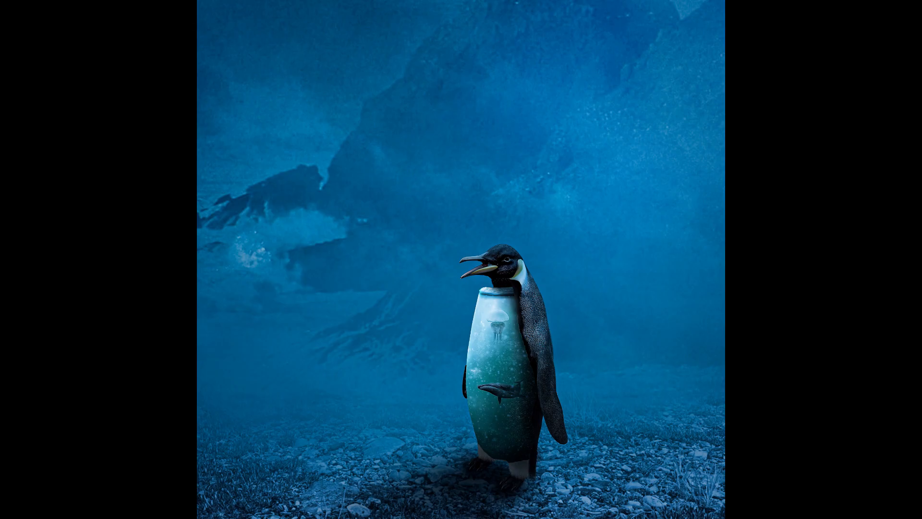